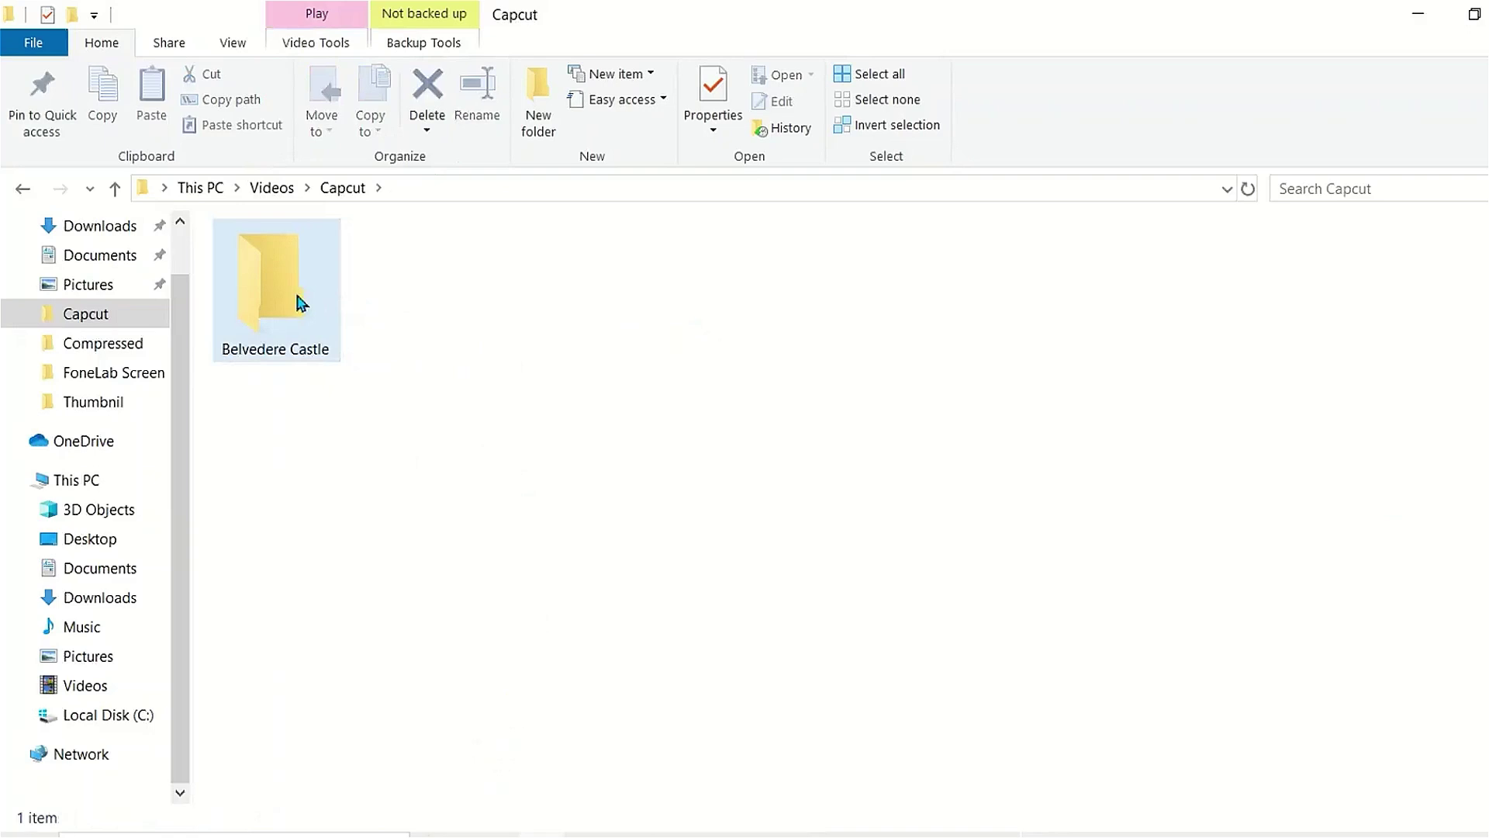
# Step: Try deleting the Belvedere Castle folder and retry from the Item Not Found dialog
pyautogui.click(298, 304)
pyautogui.rightClick(277, 311)
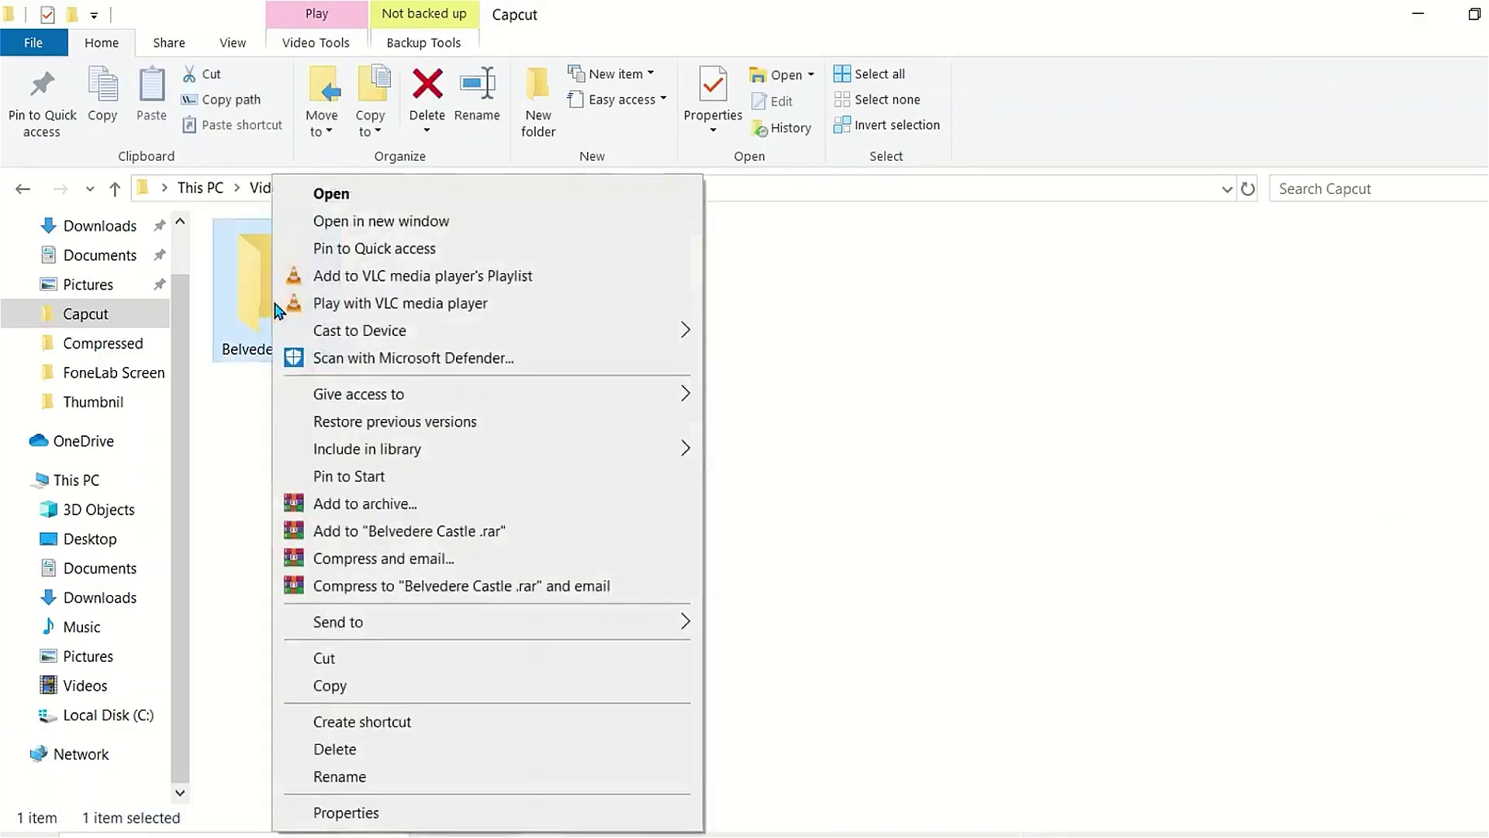
pyautogui.click(351, 752)
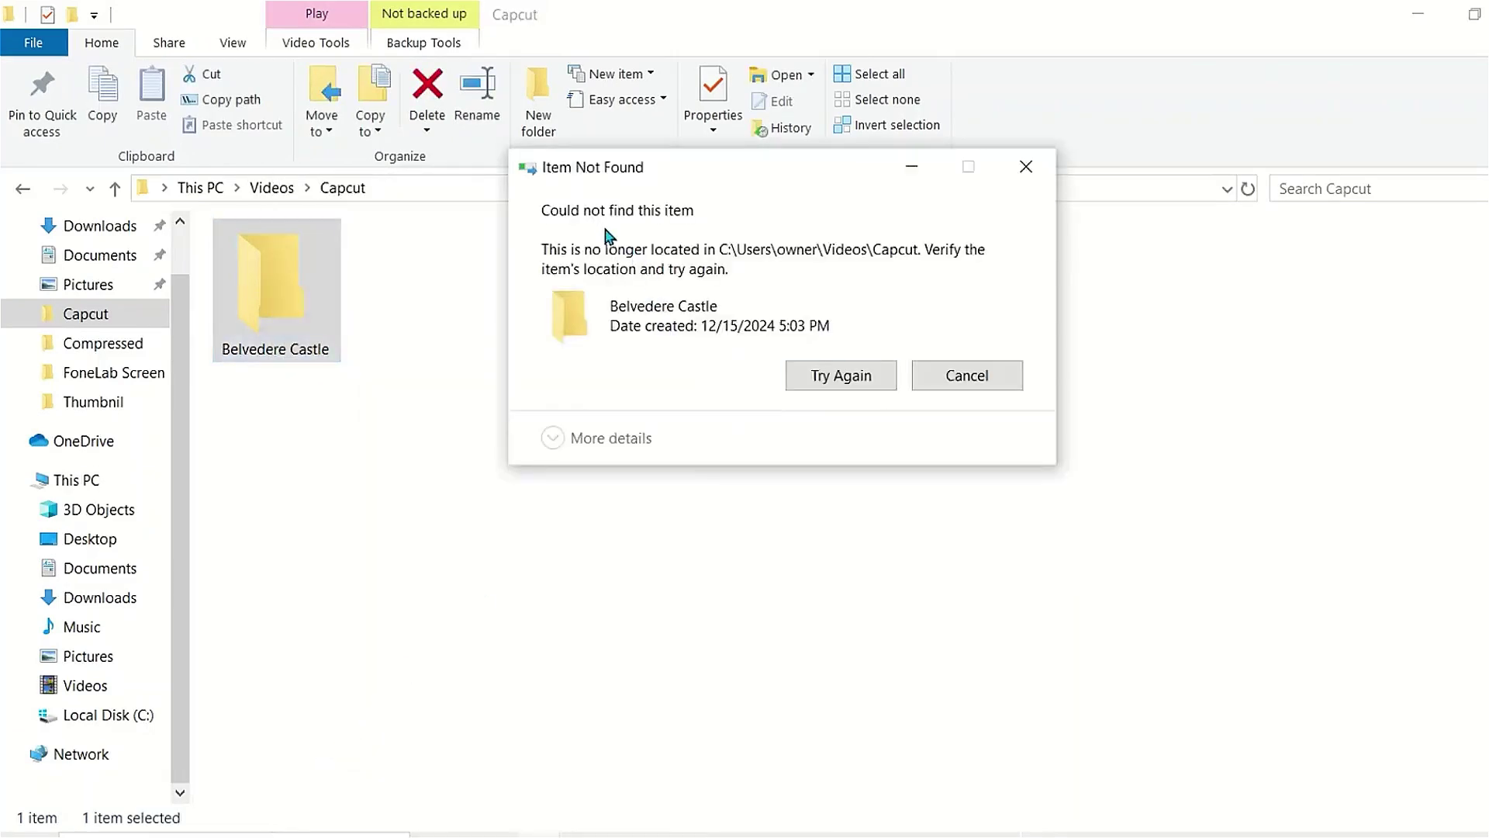
pyautogui.click(838, 379)
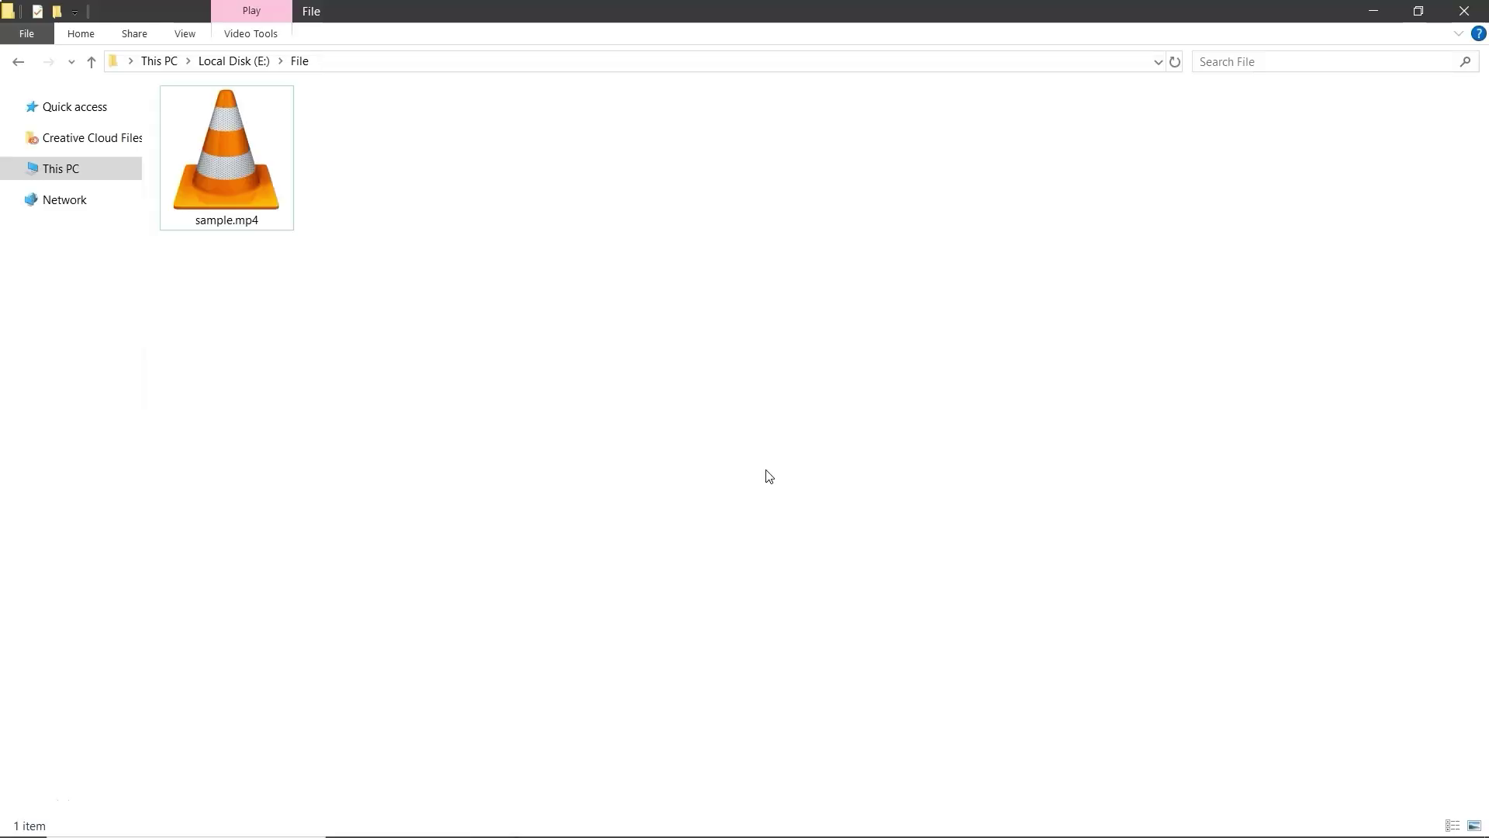
# Step: Play sample.mp4, then attempt to delete it, which triggers the File In Use warning
pyautogui.doubleClick(235, 174)
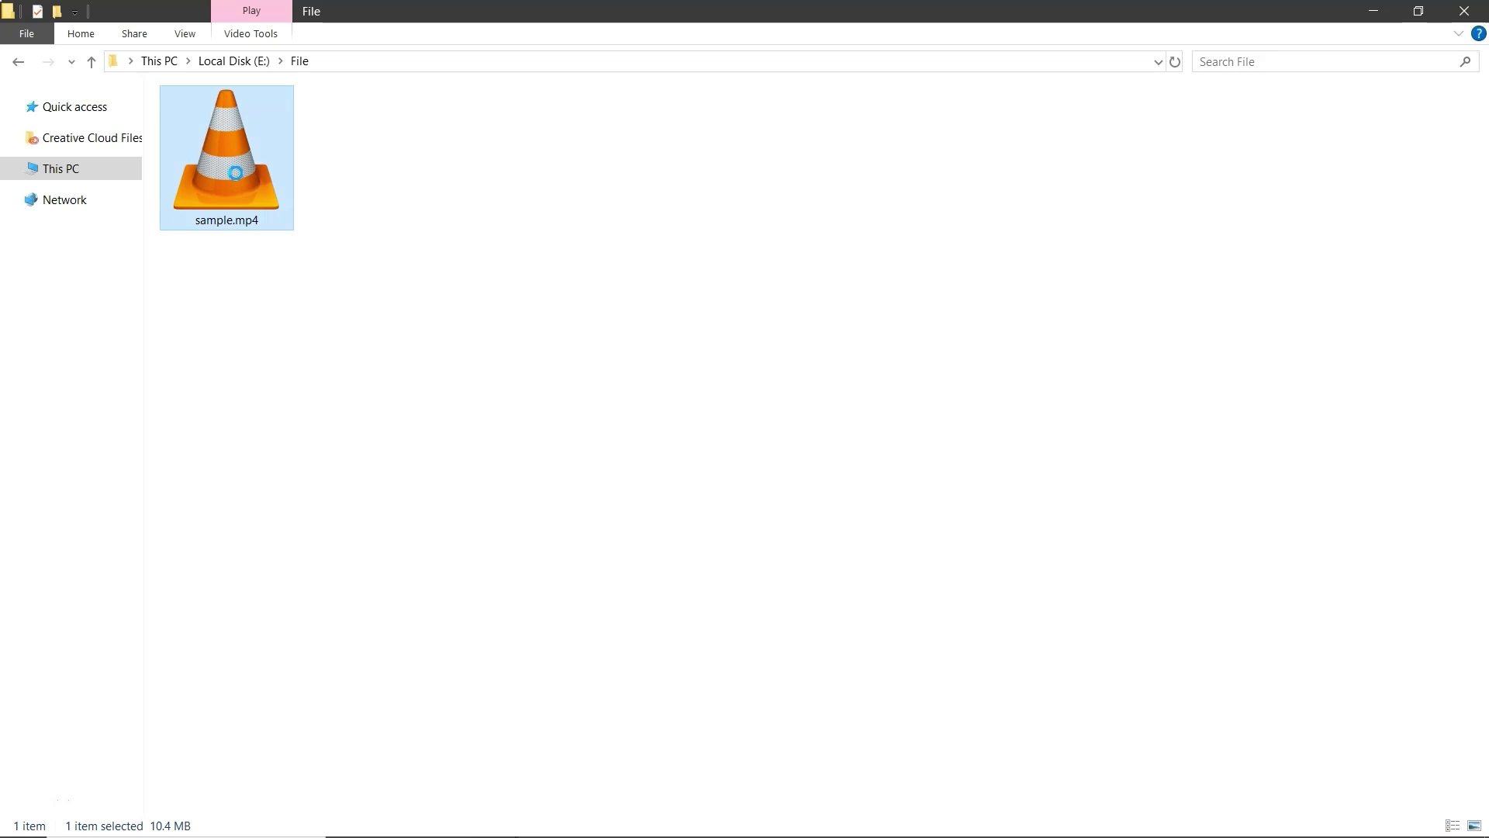
pyautogui.rightClick(236, 174)
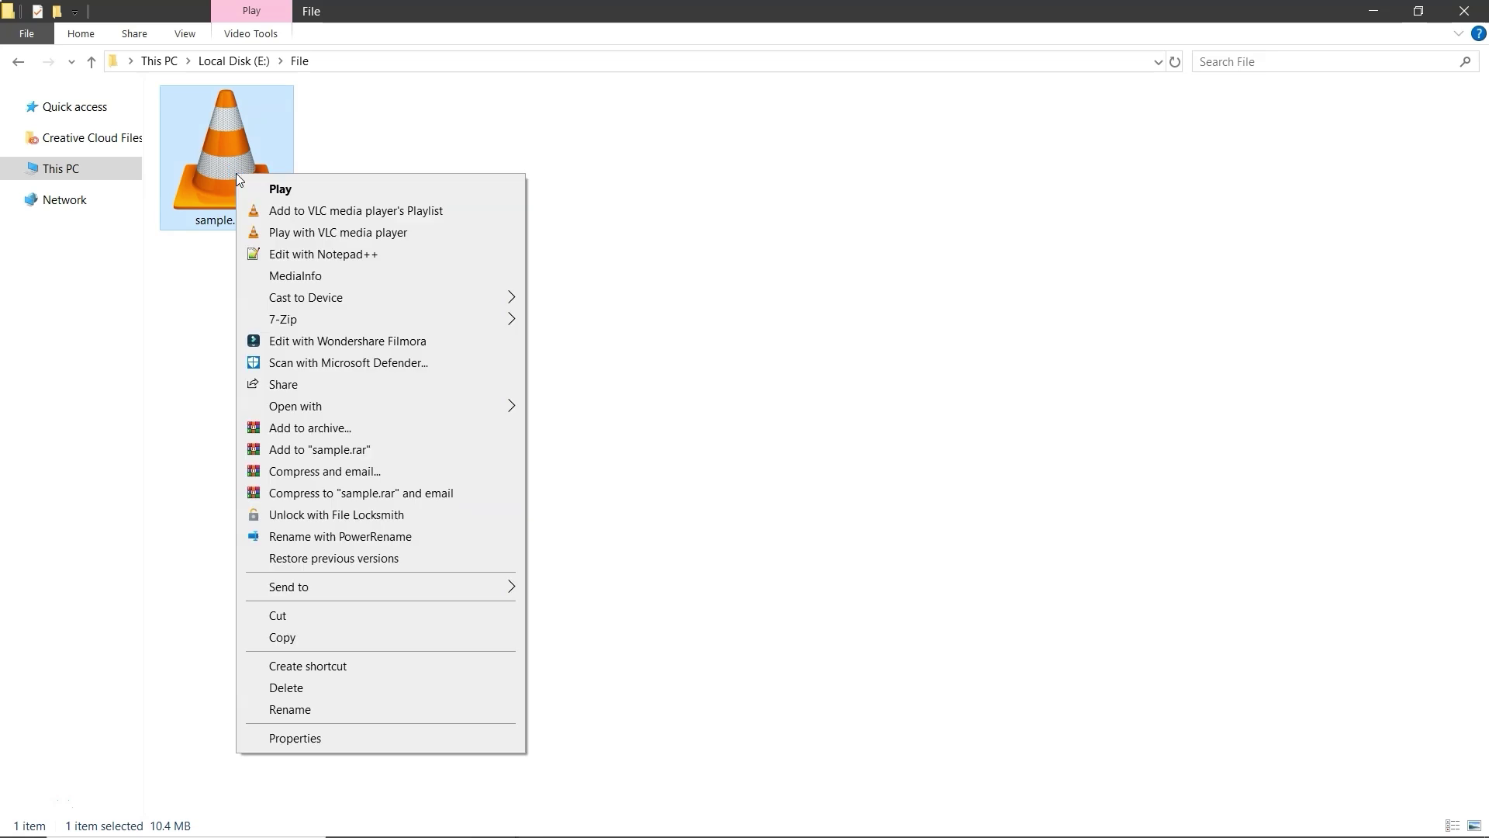
pyautogui.click(301, 688)
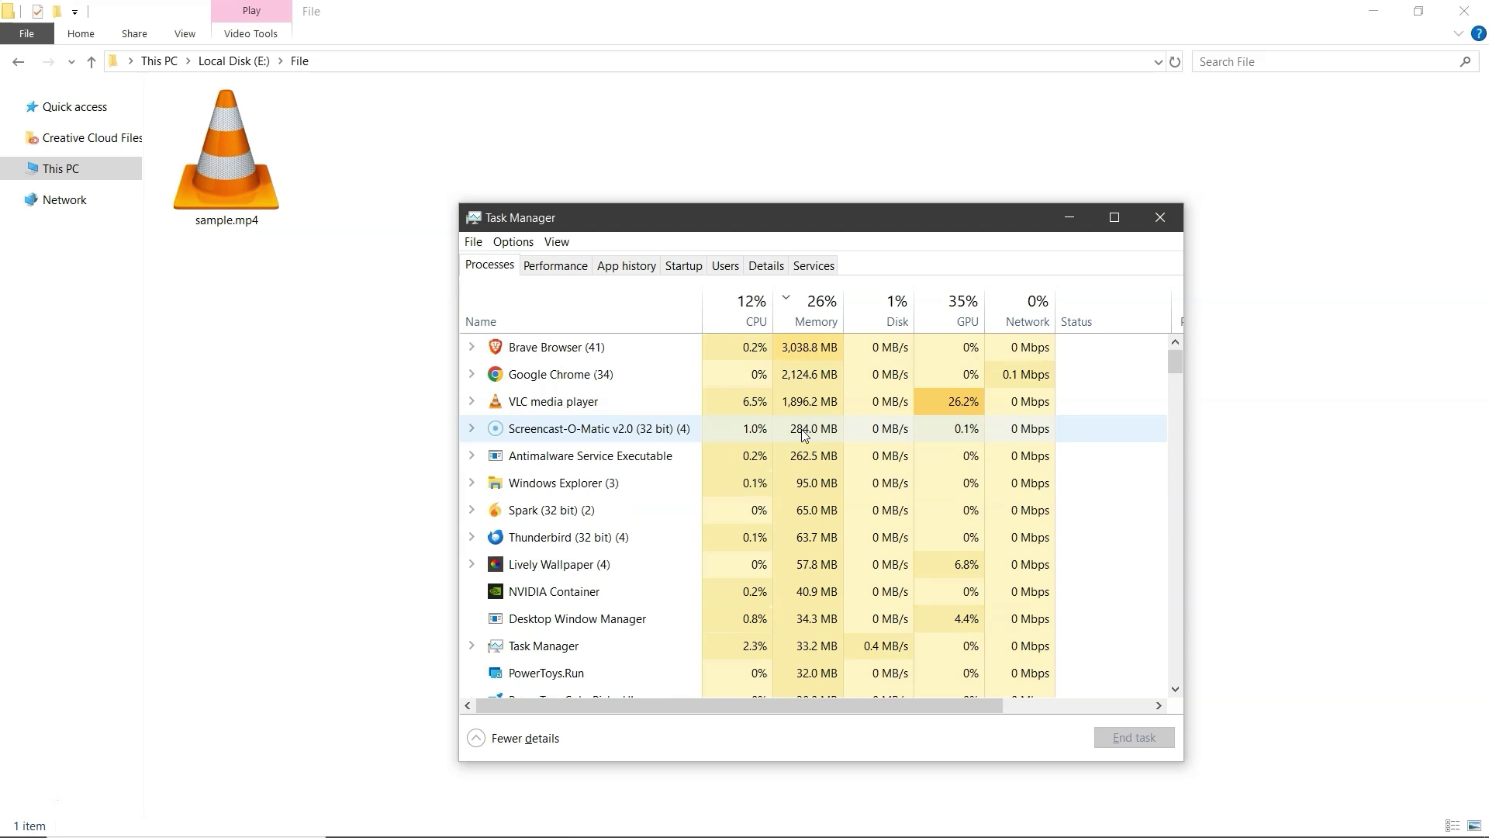
# Step: End the VLC media player task from Task Manager's Processes list
pyautogui.click(538, 407)
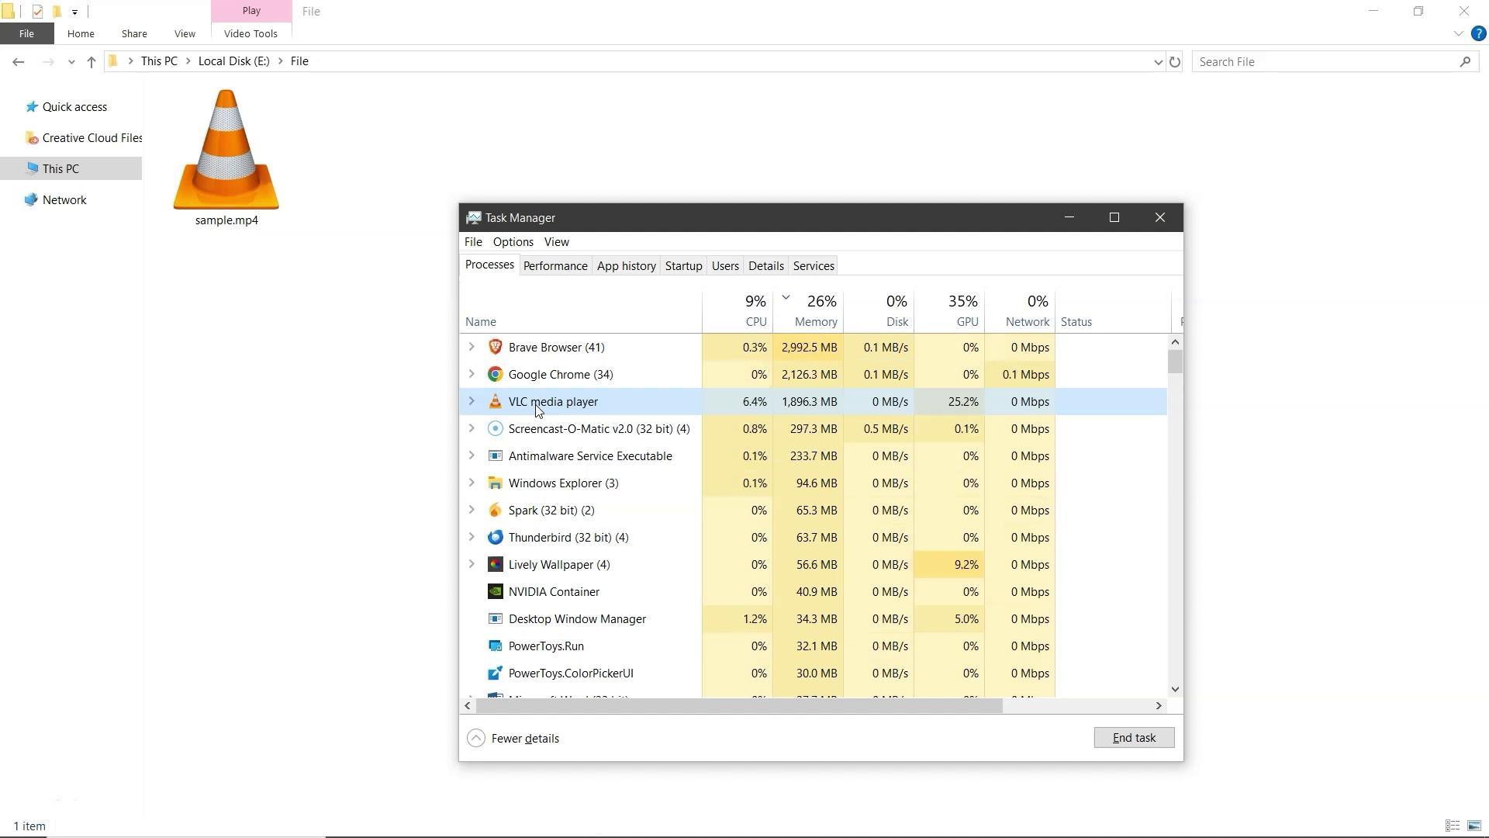
pyautogui.click(1125, 739)
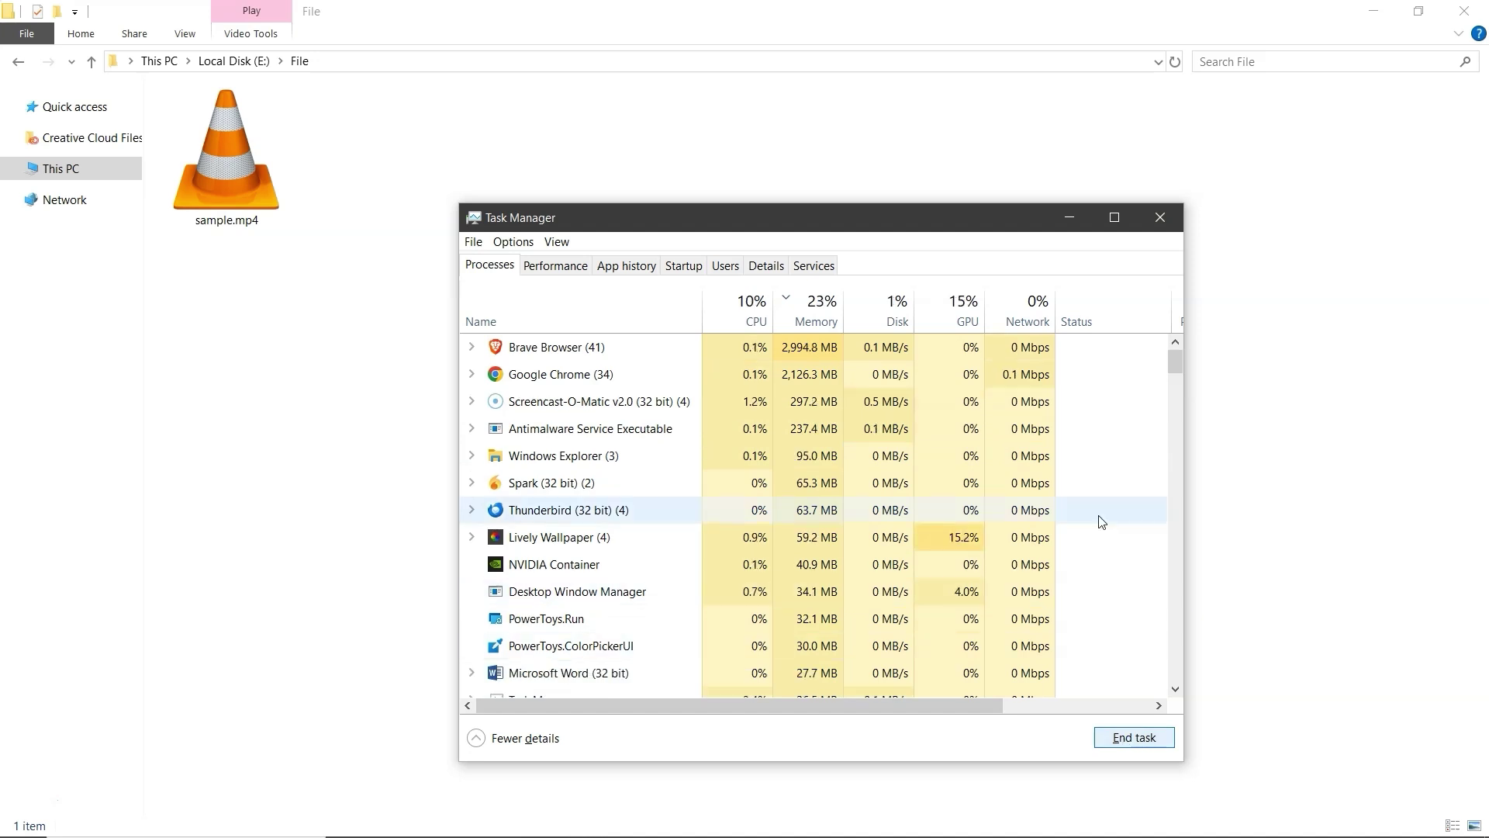
# Step: Minimize Task Manager and try deleting sample.mp4 from E:\File again
pyautogui.click(1068, 219)
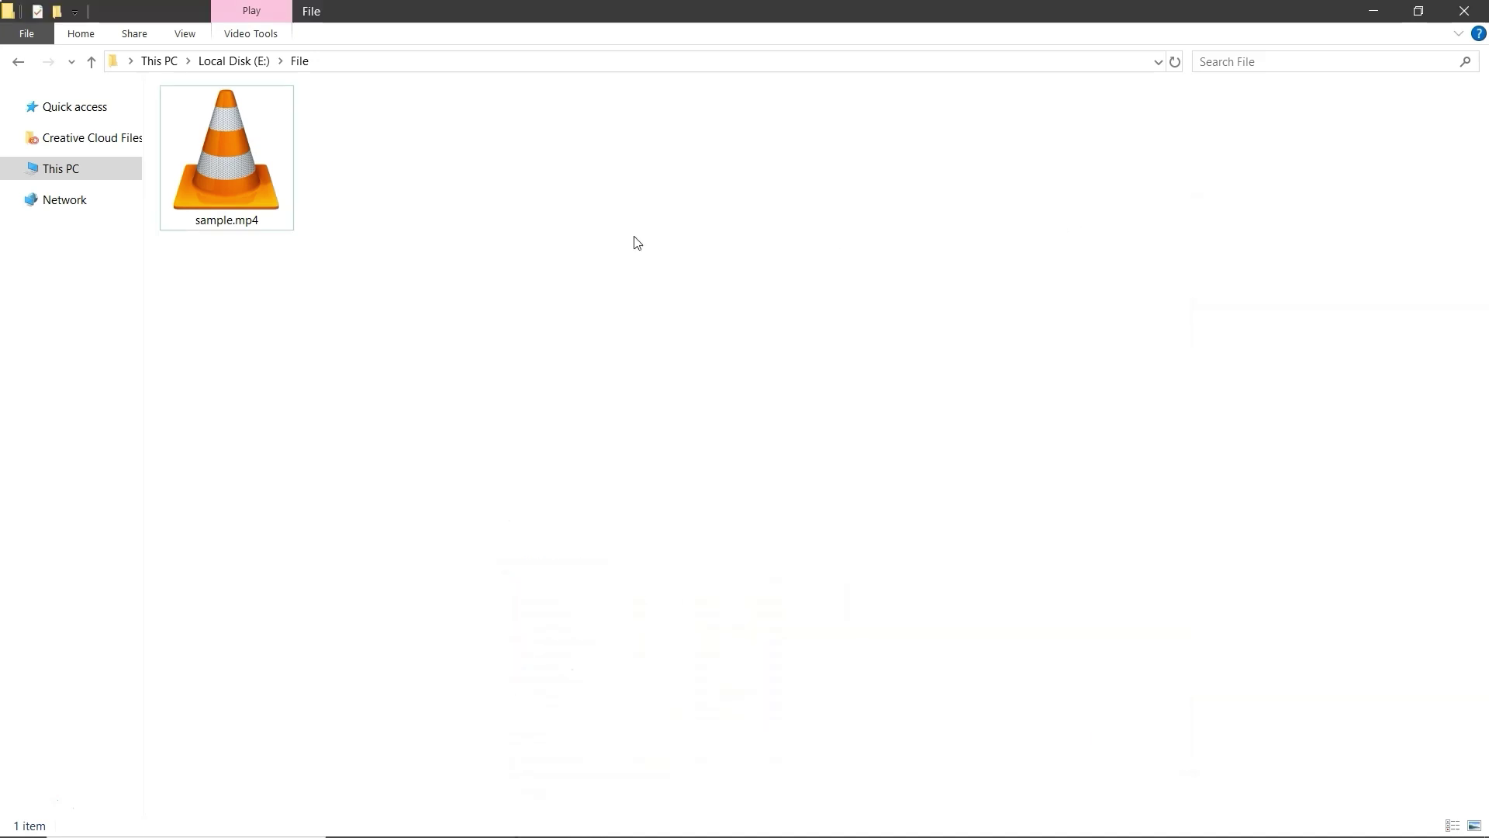
pyautogui.doubleClick(244, 203)
pyautogui.rightClick(243, 202)
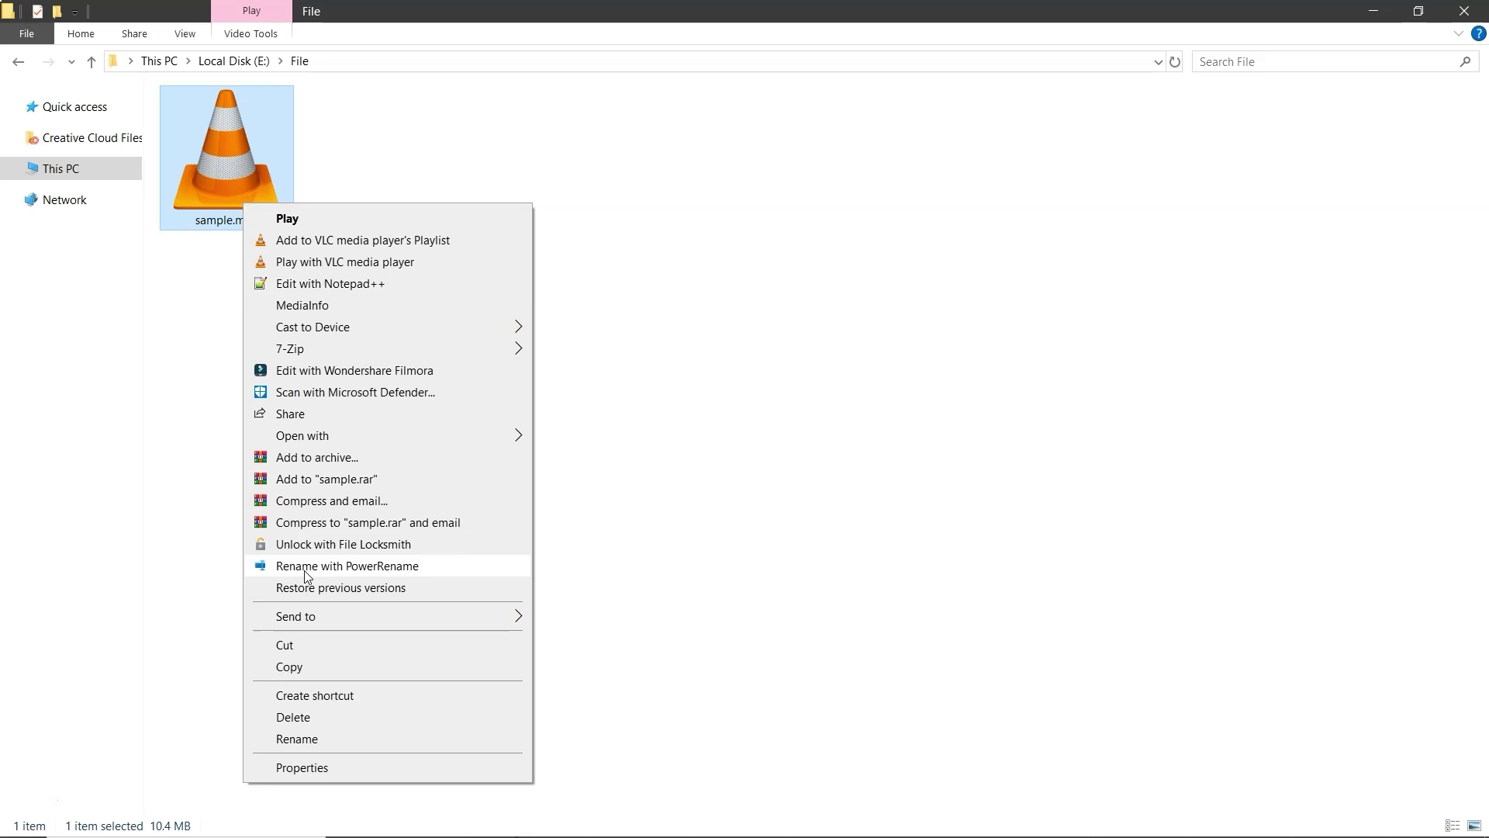
pyautogui.click(317, 717)
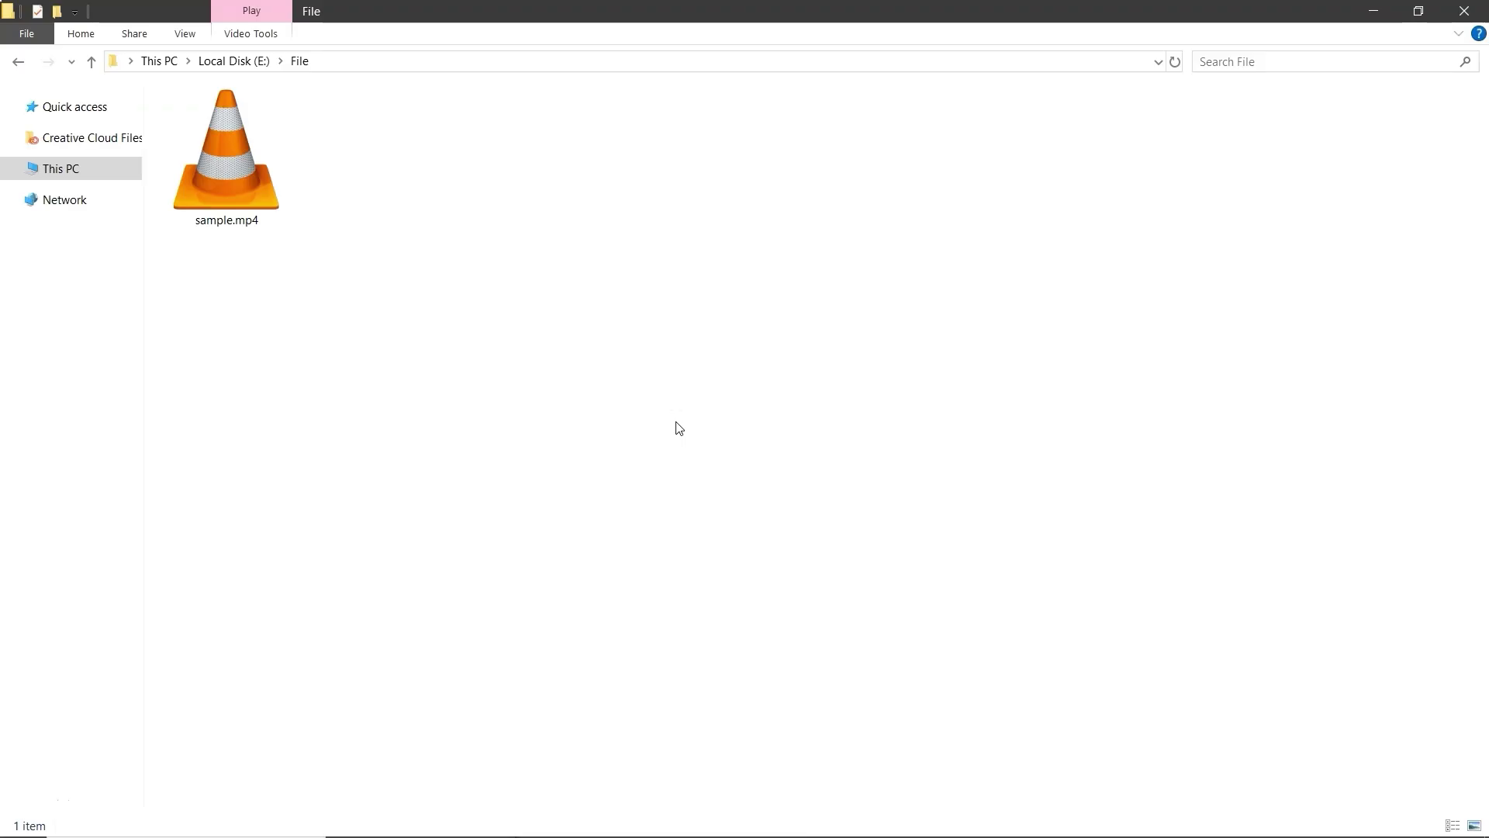
# Step: Launch Command Prompt in E:\File by entering cmd in the address bar
pyautogui.click(401, 61)
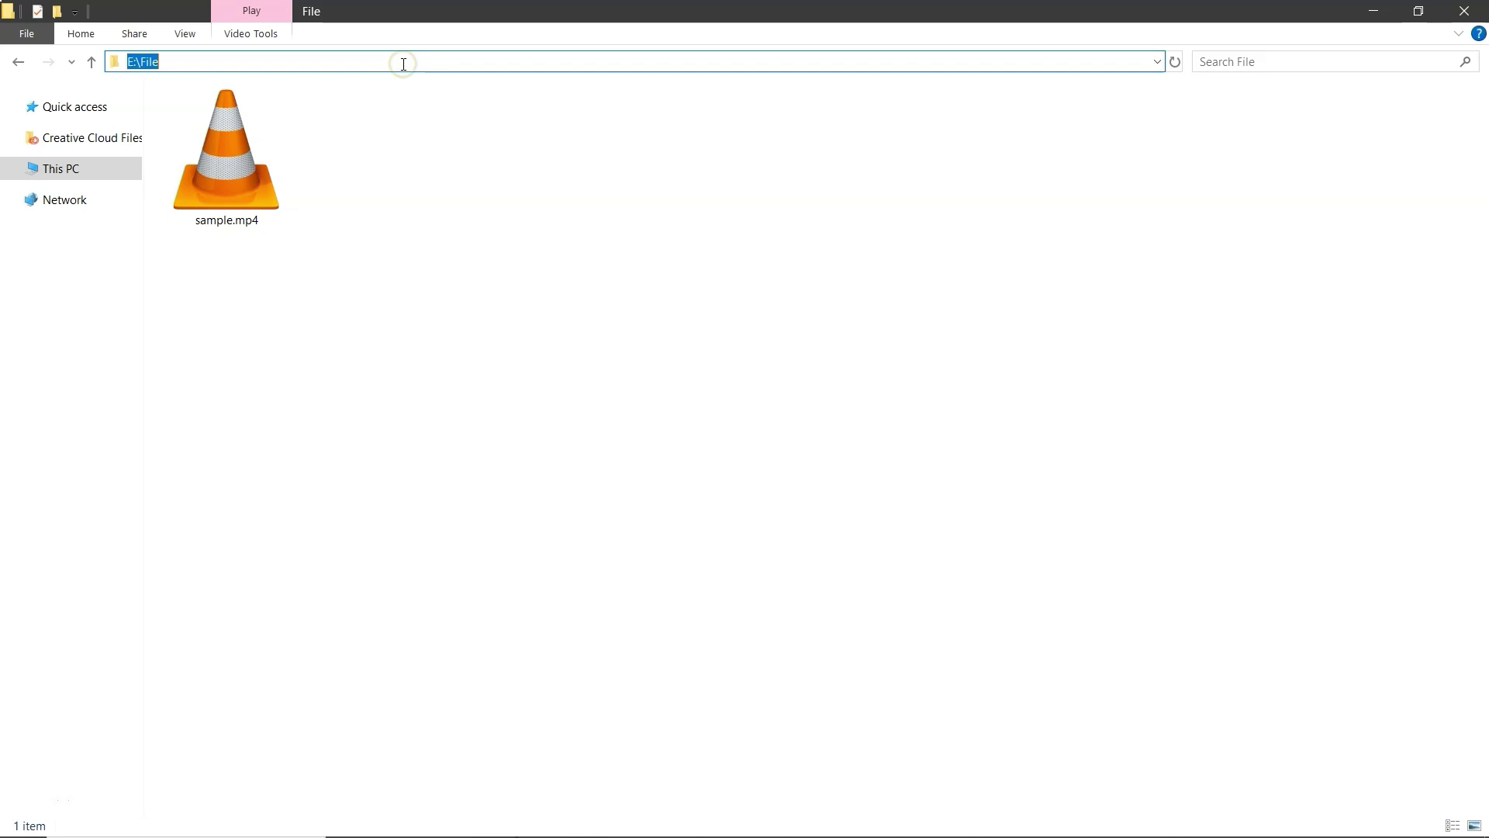
pyautogui.write('cmd')
pyautogui.press('Return')
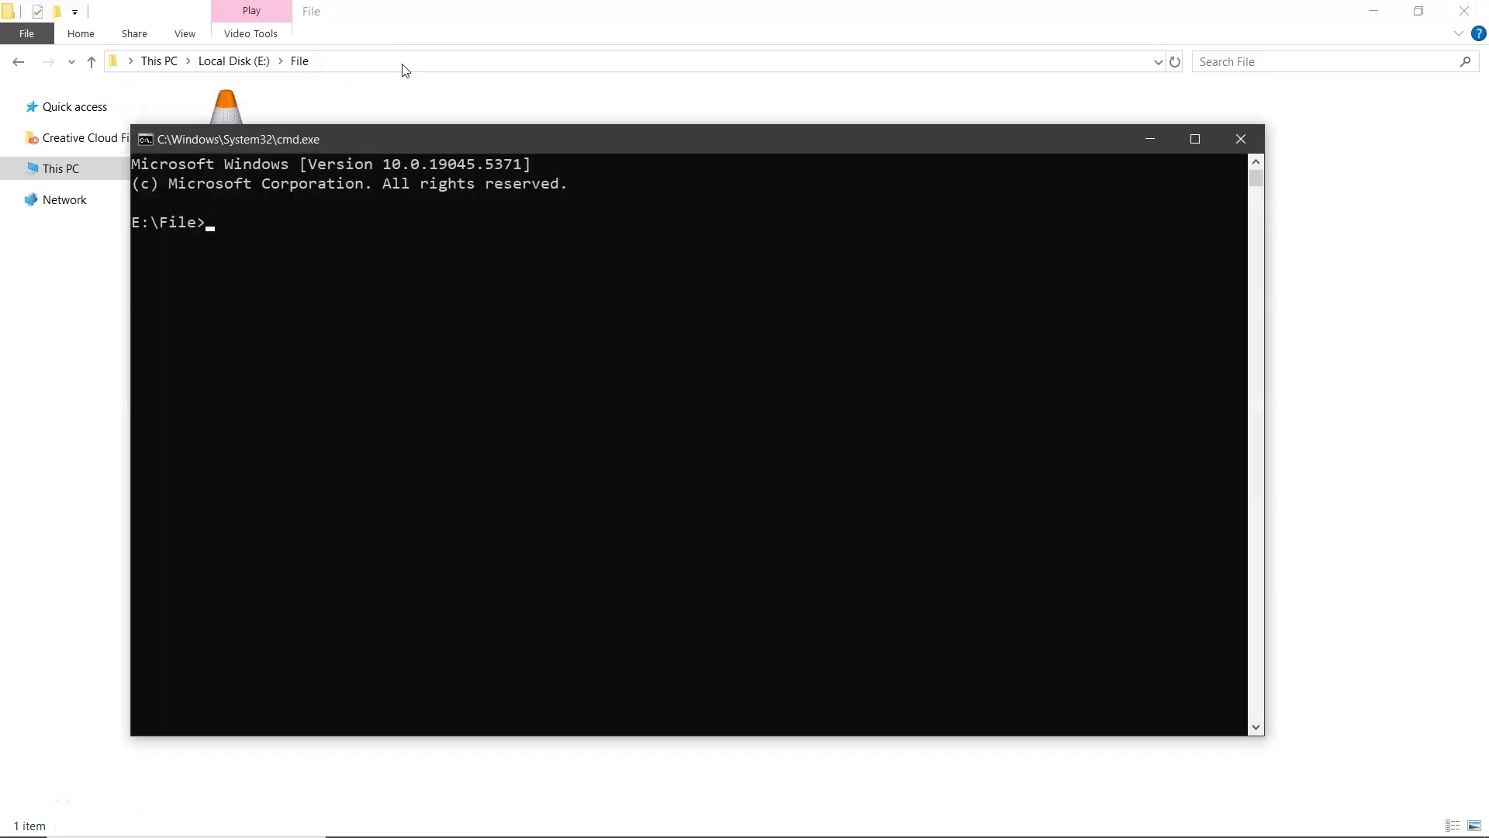
# Step: Copy the full file name of sample.mp4 from its rename field without renaming it
pyautogui.moveTo(354, 144); pyautogui.dragTo(471, 250)
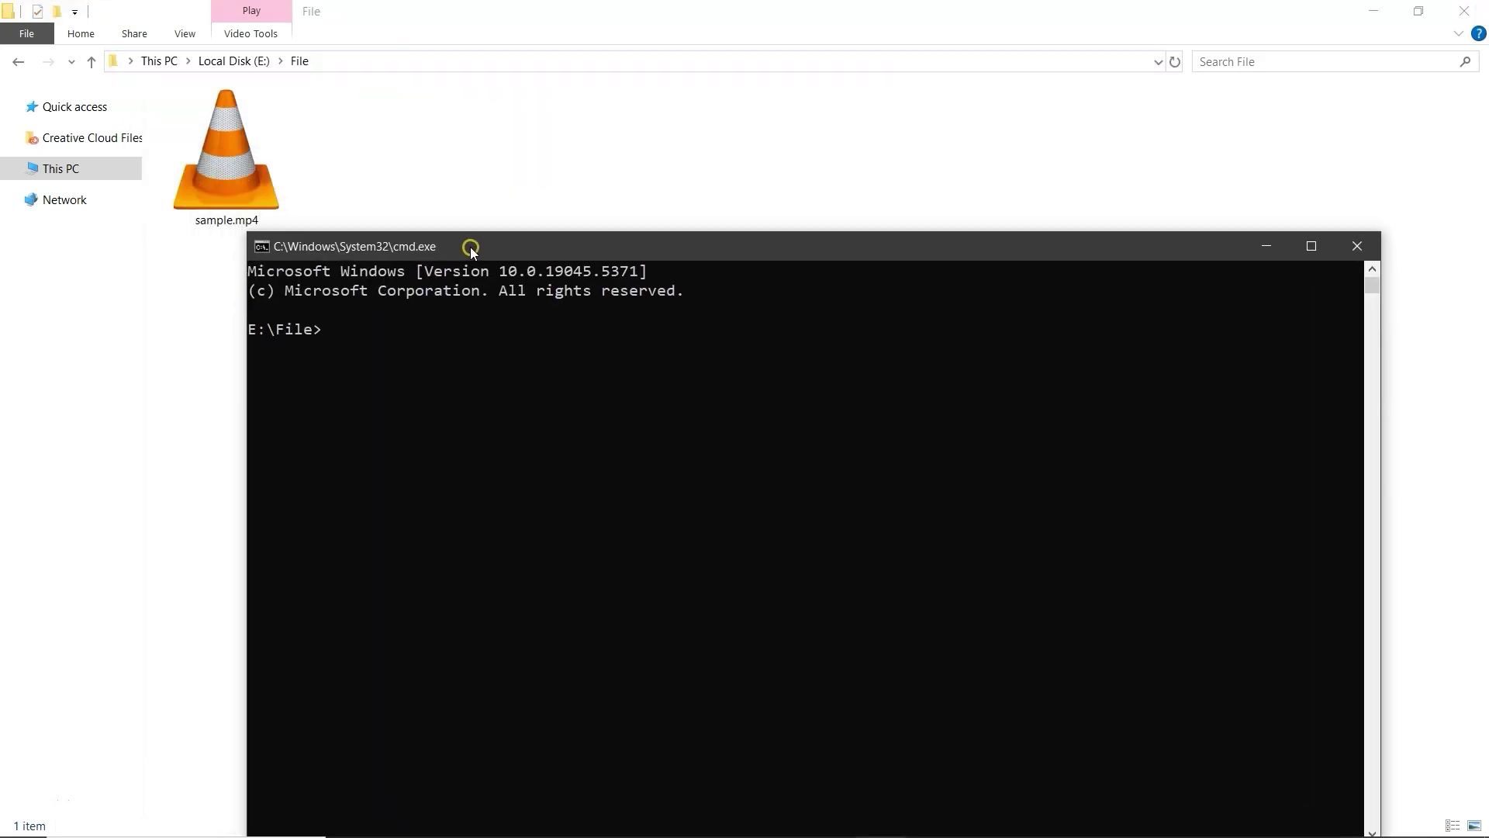
pyautogui.click(203, 155)
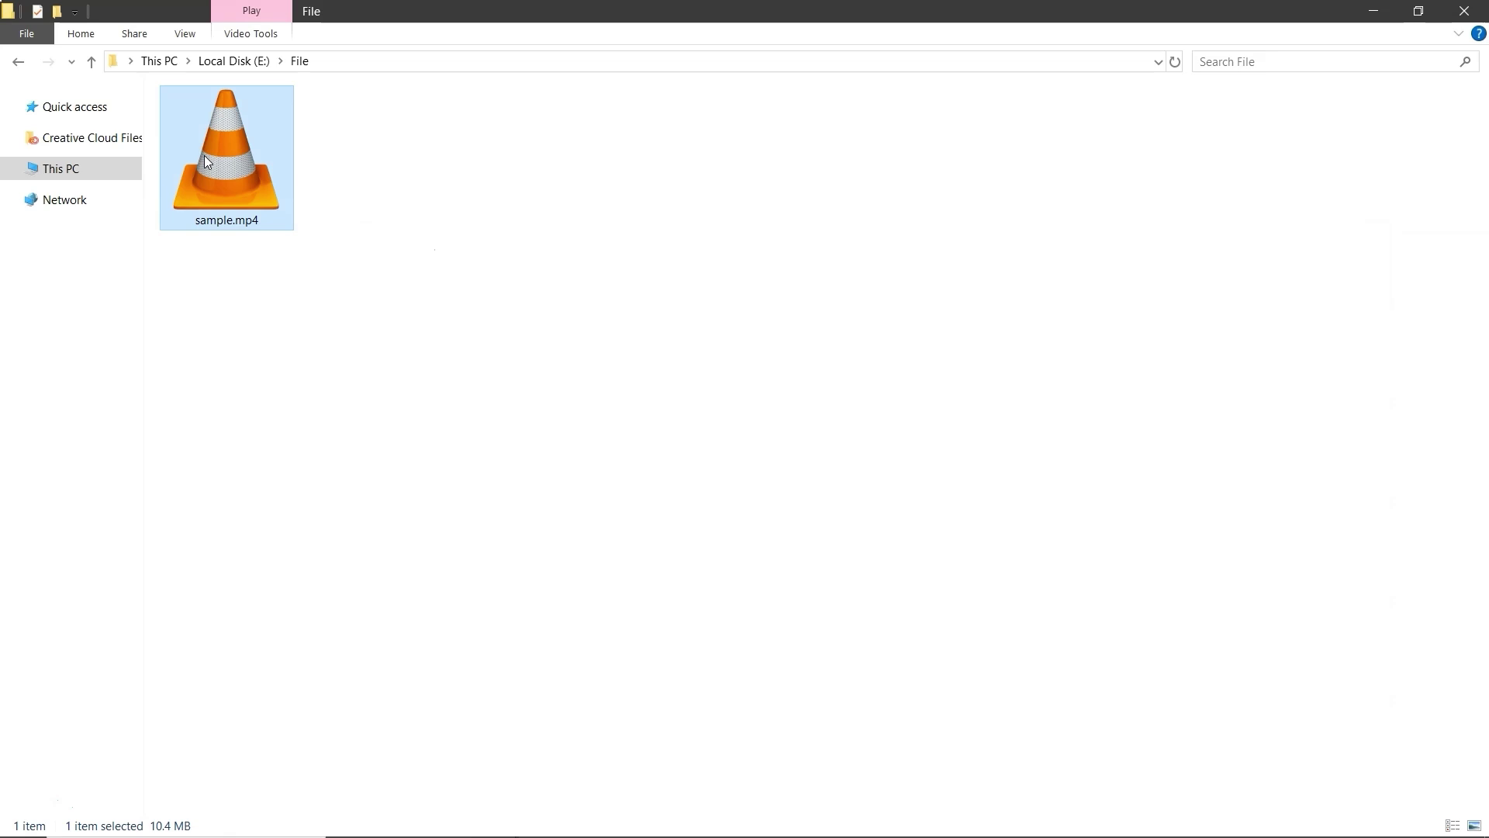
pyautogui.rightClick(203, 155)
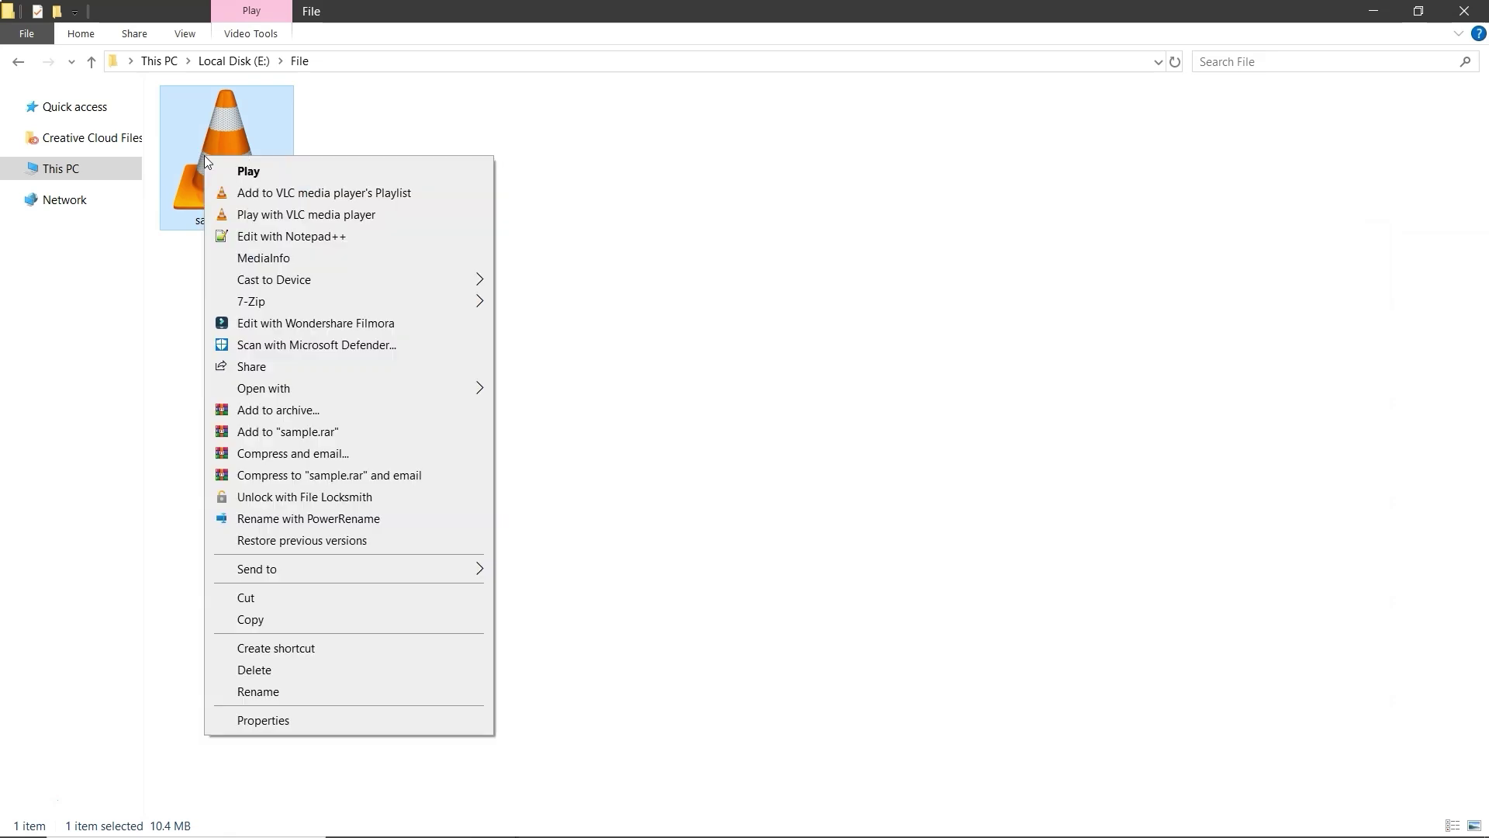
pyautogui.click(288, 697)
pyautogui.hotkey('ctrl', 'a')
pyautogui.hotkey('ctrl', 'c')
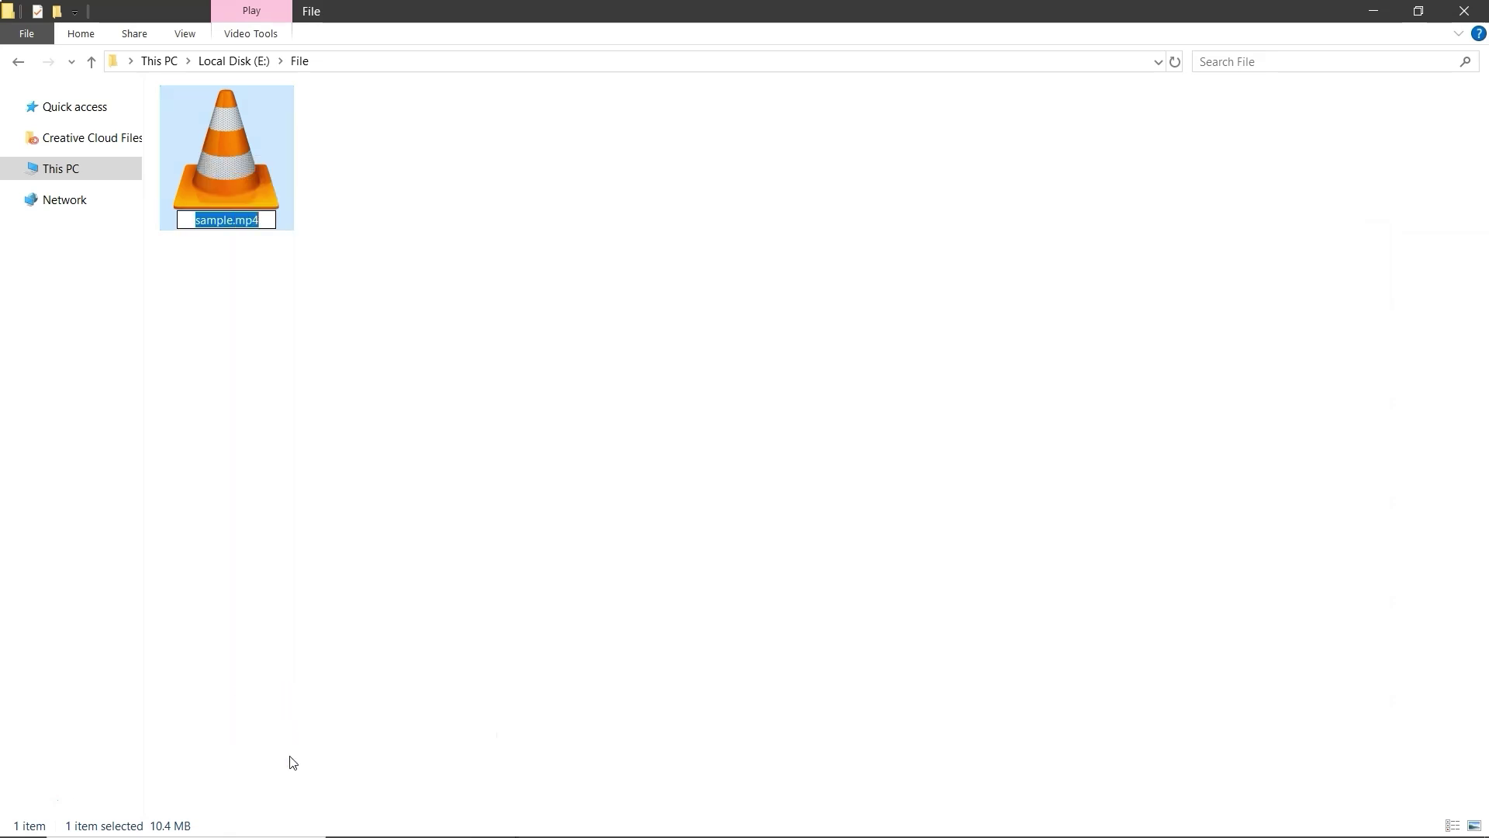
pyautogui.click(323, 462)
# Step: Run del "sample.mp4" in the Command Prompt using the pasted file name
pyautogui.hotkey('alt', 'Tab')
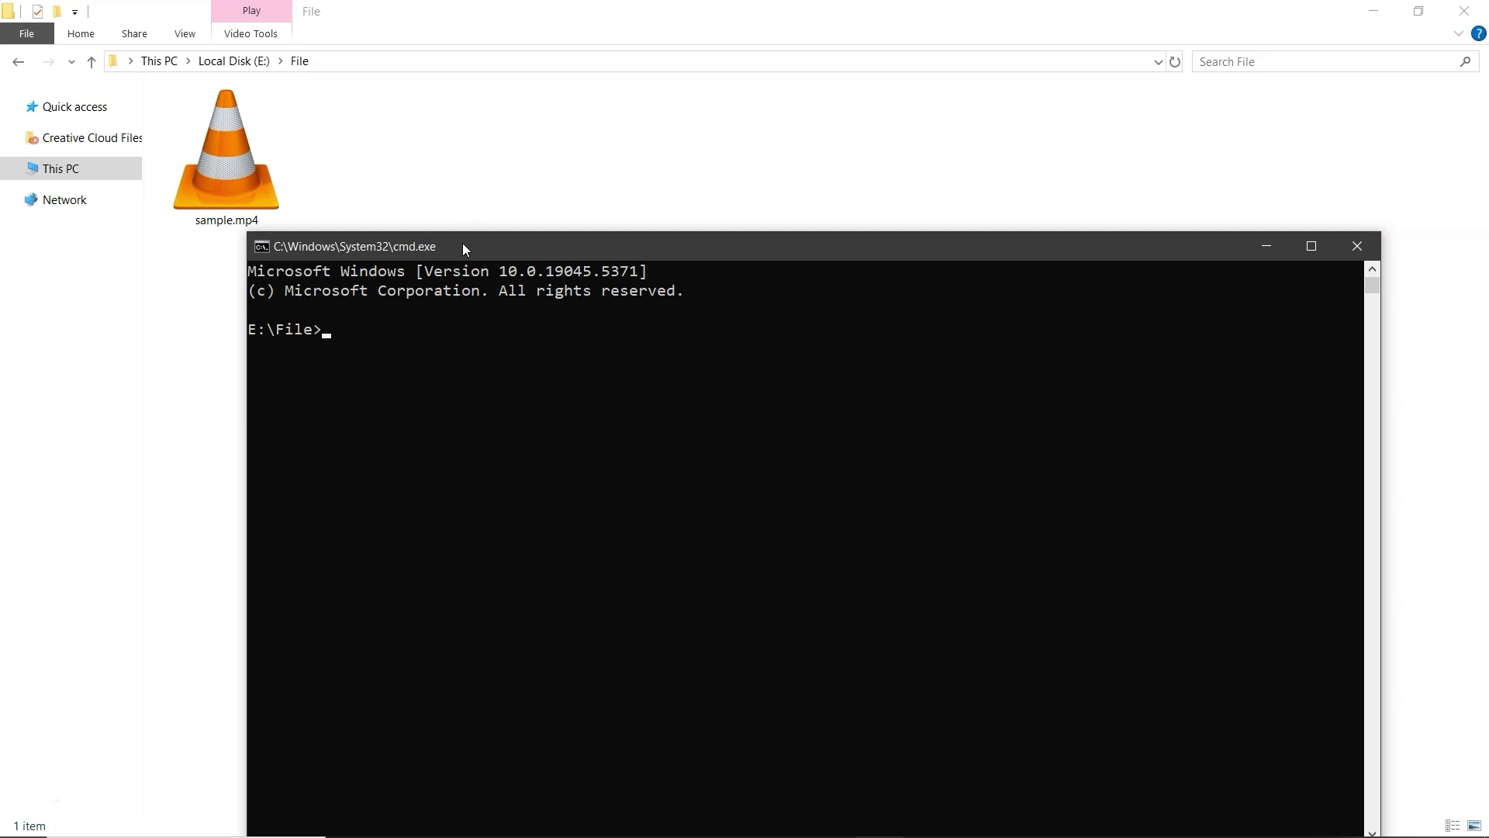
pyautogui.write('del ""')
pyautogui.press('Left')
pyautogui.hotkey('ctrl', 'v')
pyautogui.press('Right')
pyautogui.press('Return')
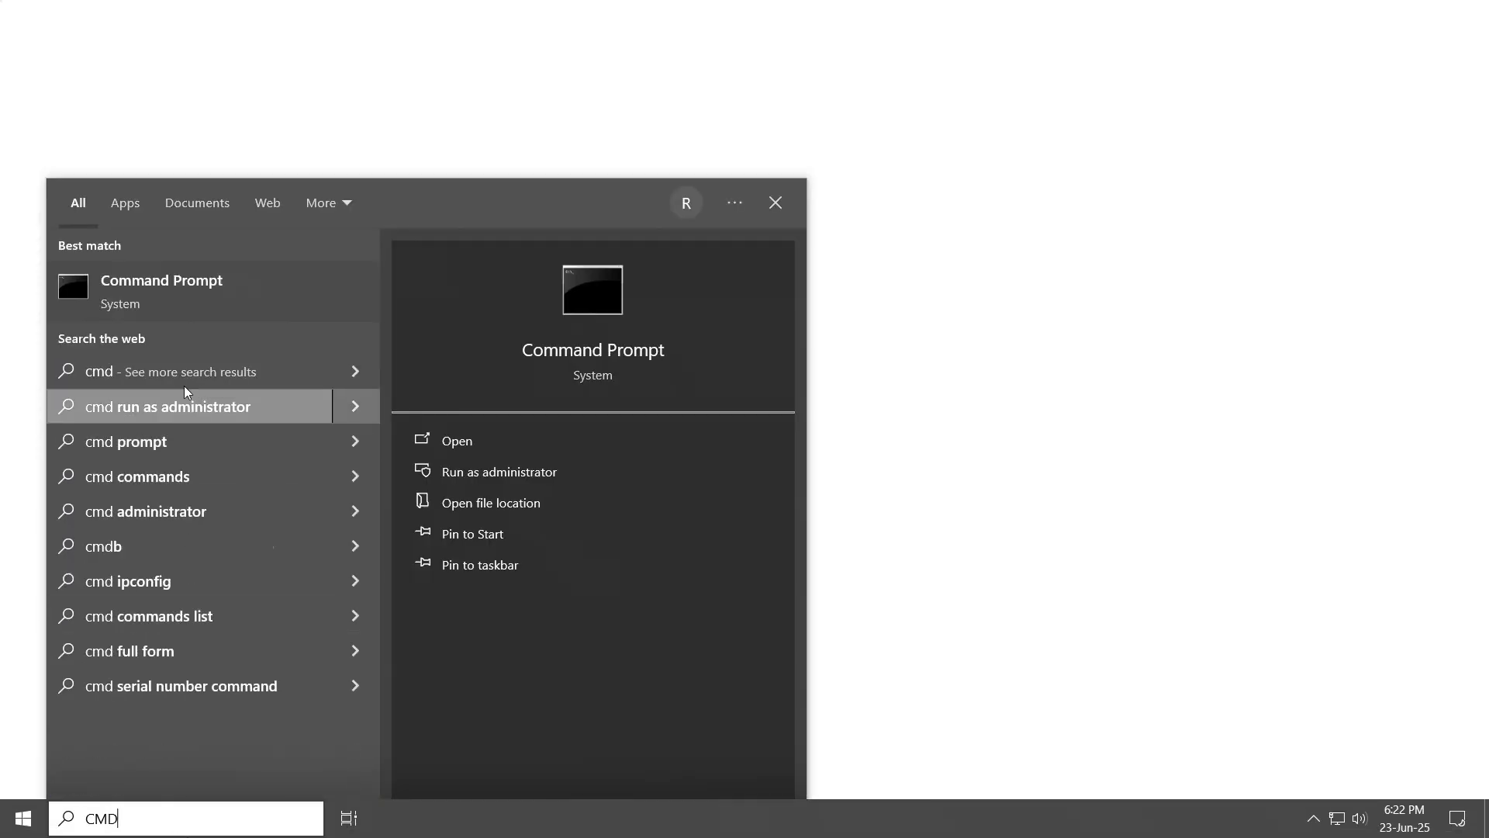
# Step: Run chkdsk E: /f in an administrator Command Prompt, answering Y to force the dismount
pyautogui.rightClick(182, 287)
pyautogui.click(206, 313)
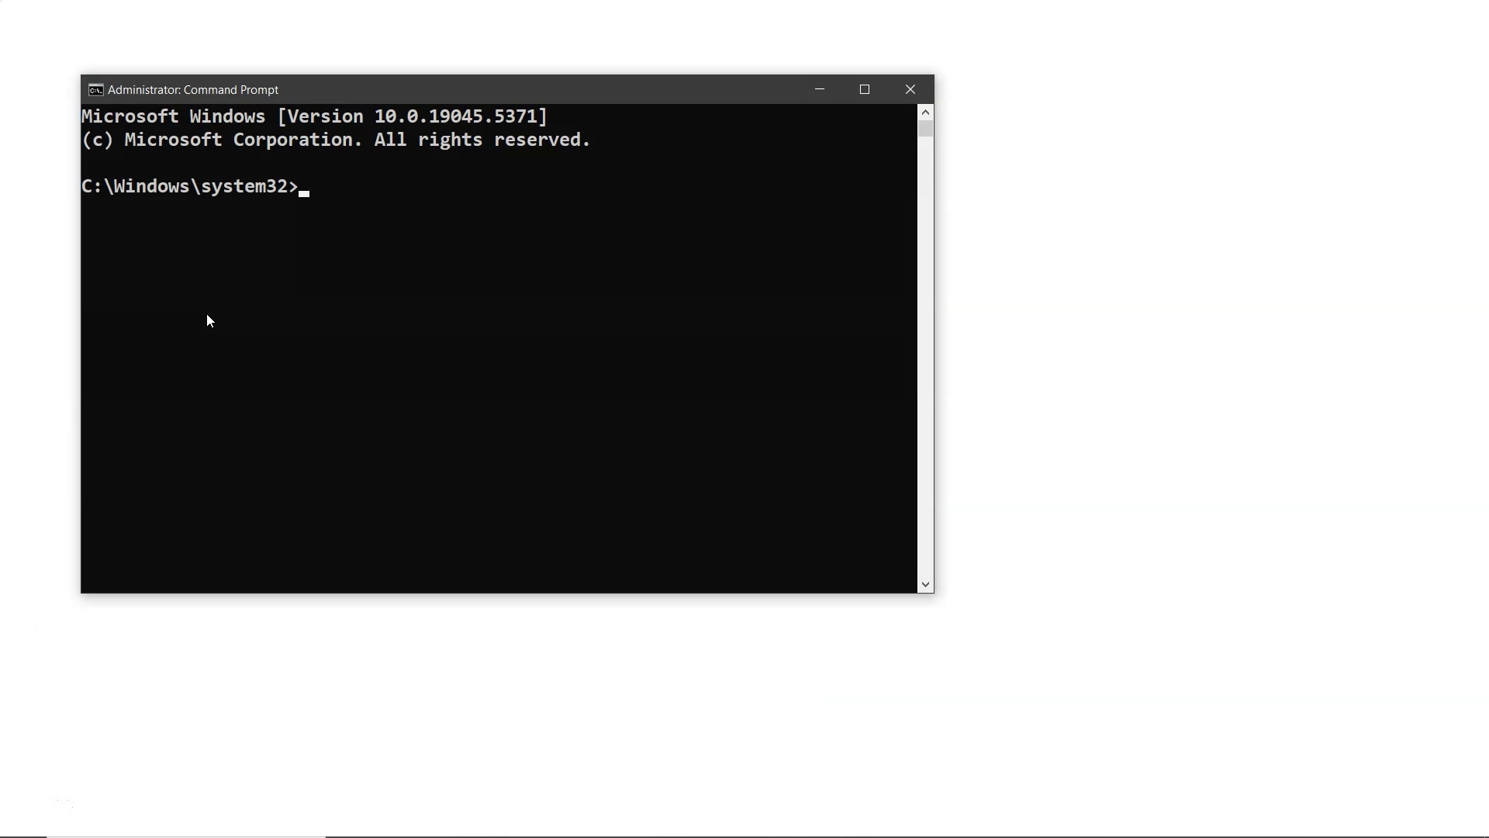
pyautogui.write('chkdsk E: /f')
pyautogui.press('Return')
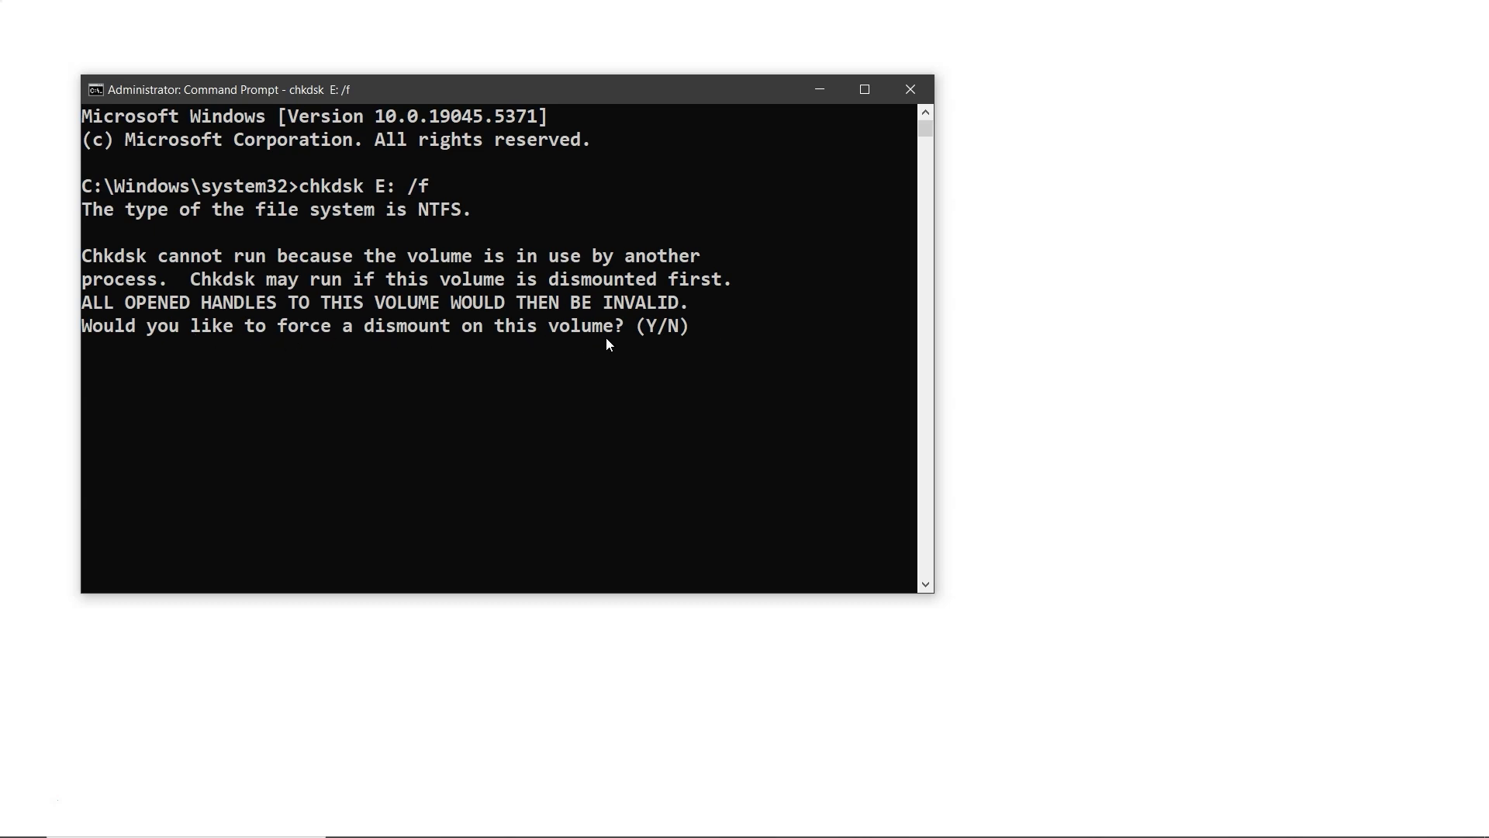
pyautogui.write('Y')
pyautogui.press('Return')
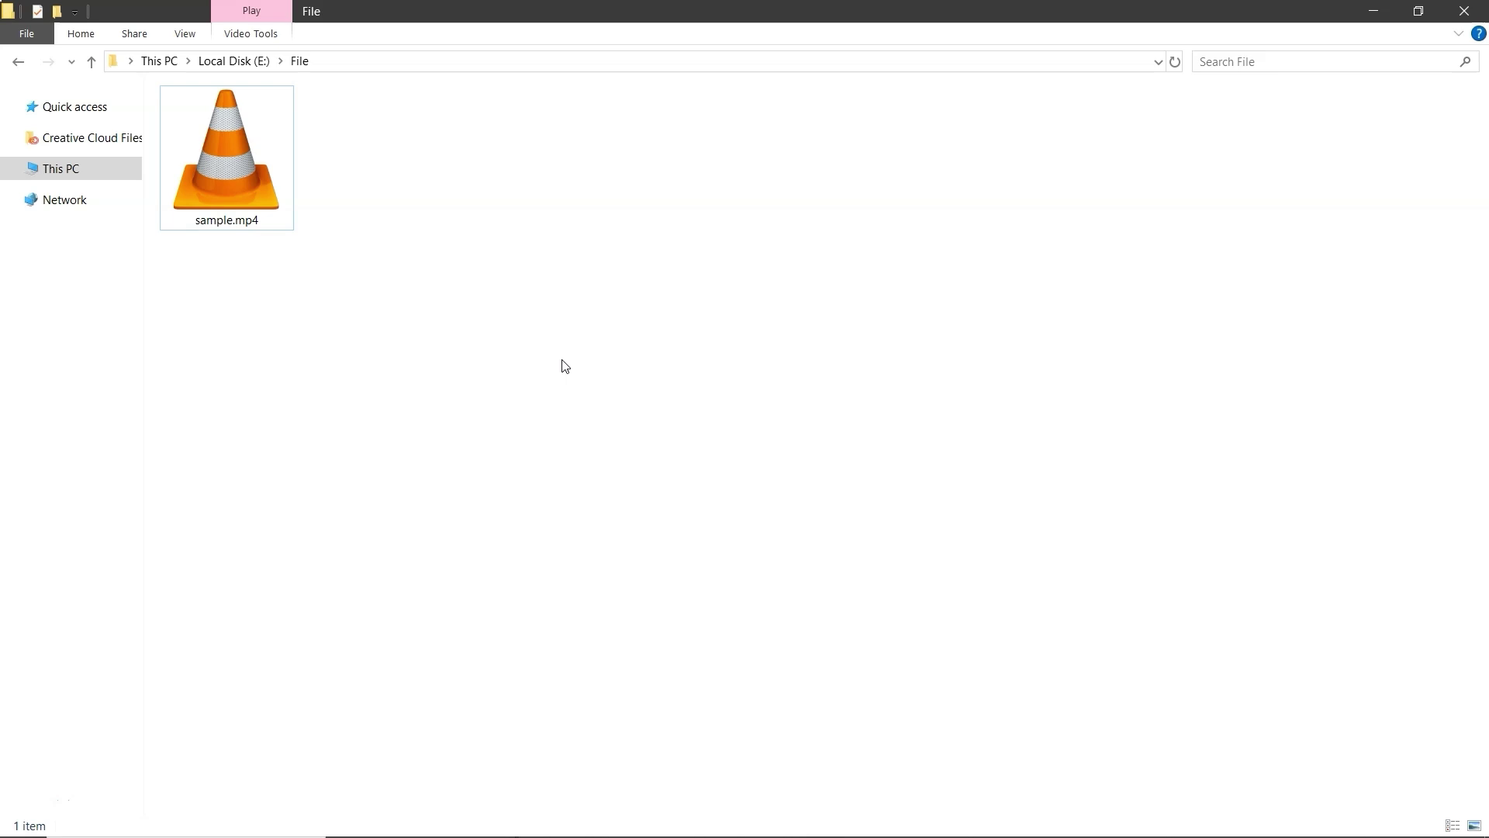
# Step: Attempt to delete sample.mp4, cancel the File Access Denied prompt, then reopen its context menu
pyautogui.rightClick(221, 146)
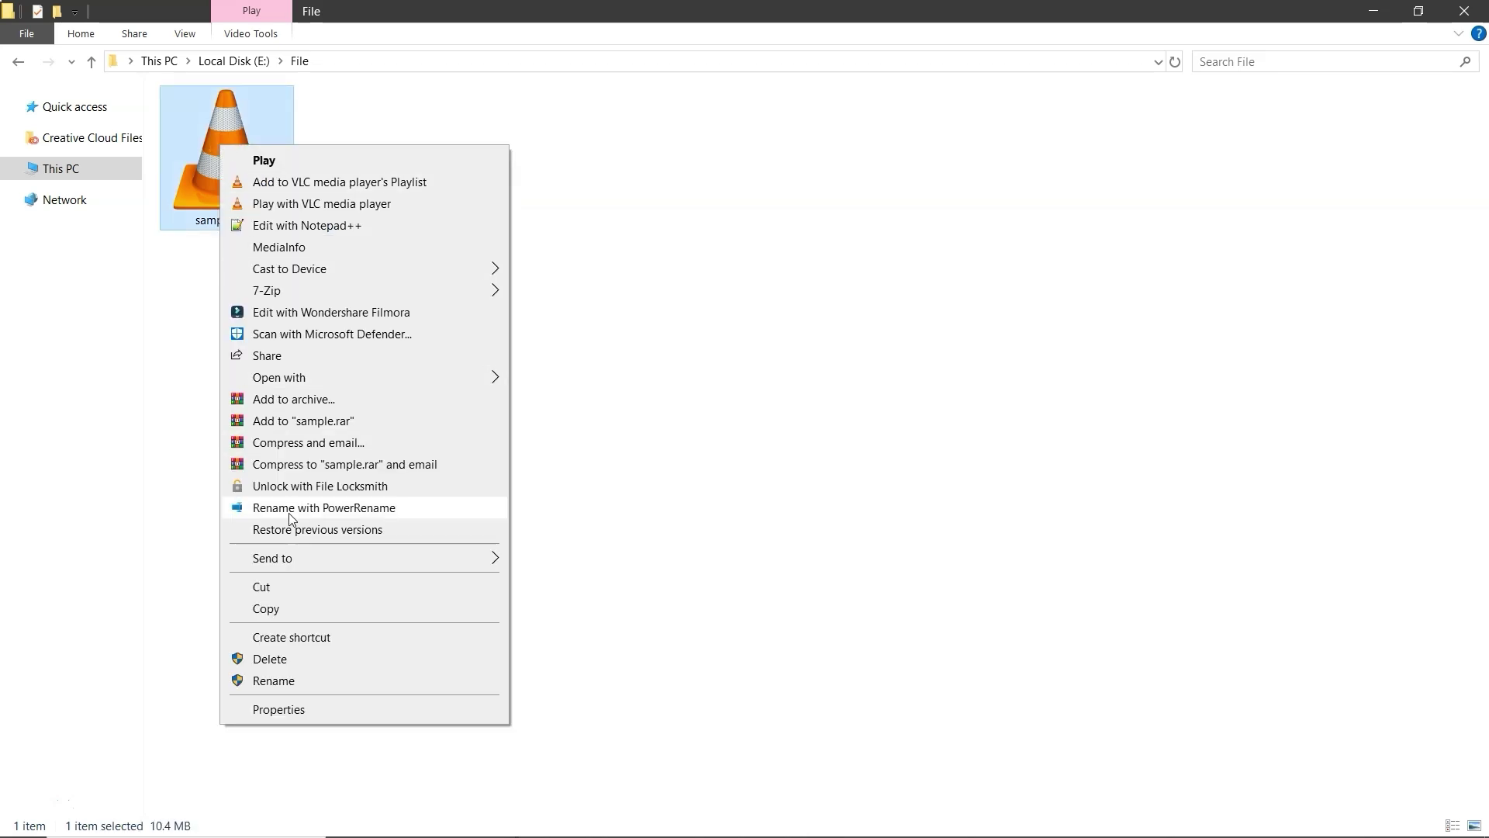
pyautogui.click(293, 659)
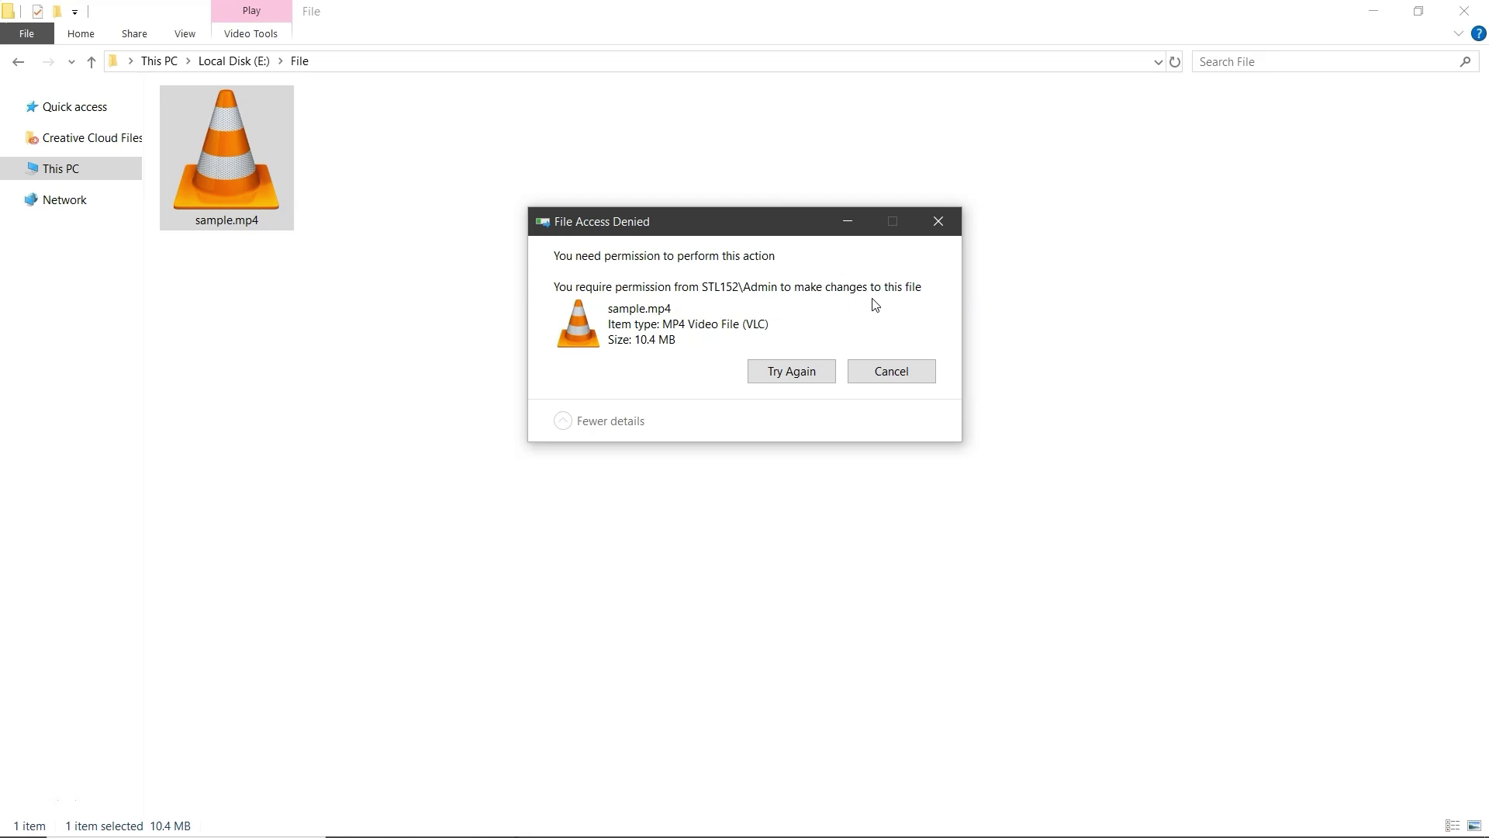
pyautogui.click(903, 371)
pyautogui.rightClick(239, 173)
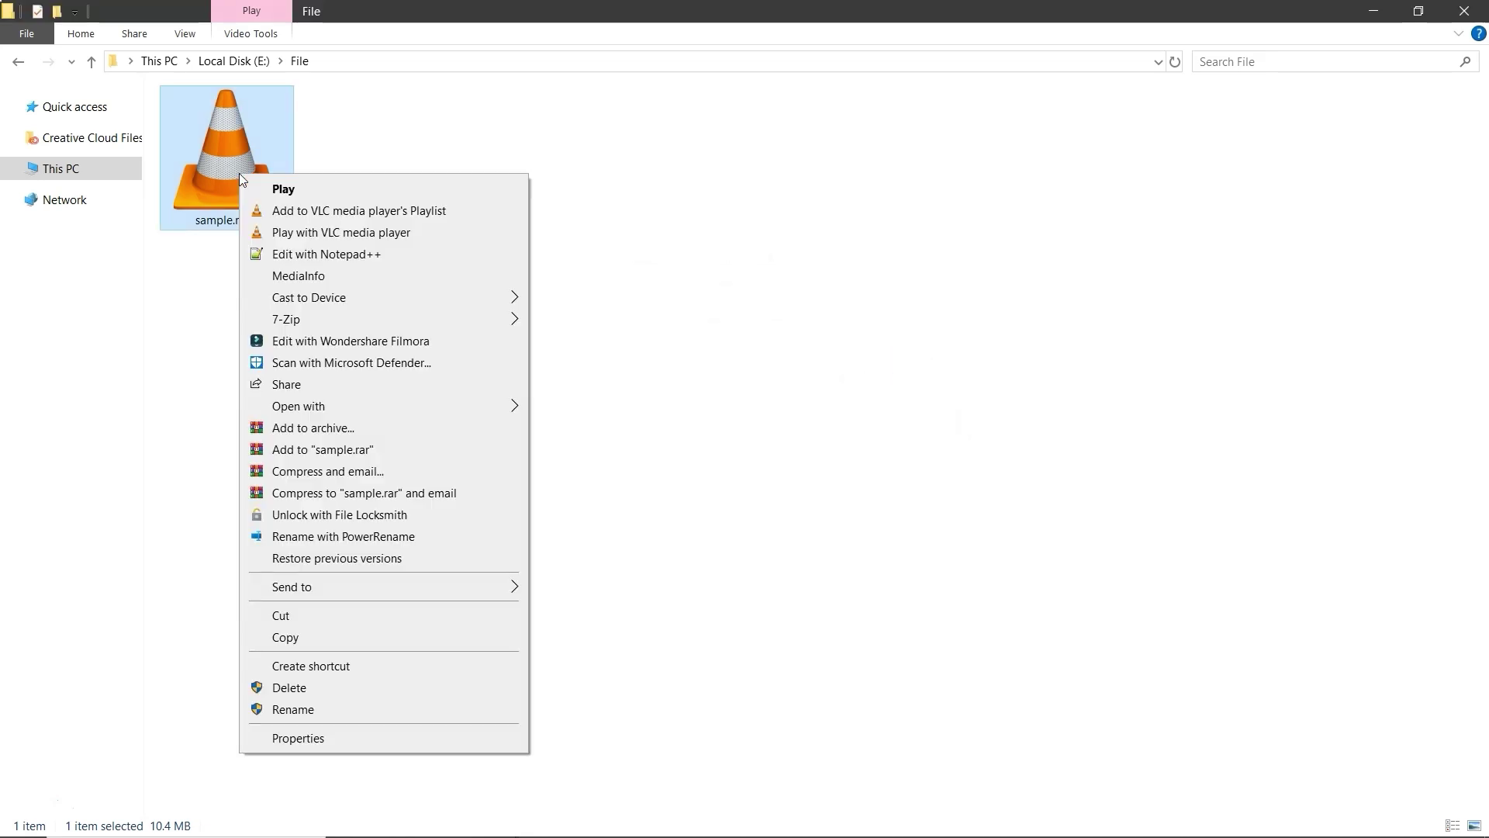
# Step: In sample.mp4's Properties Security tab, allow Full control for Authenticated Users and apply
pyautogui.click(368, 737)
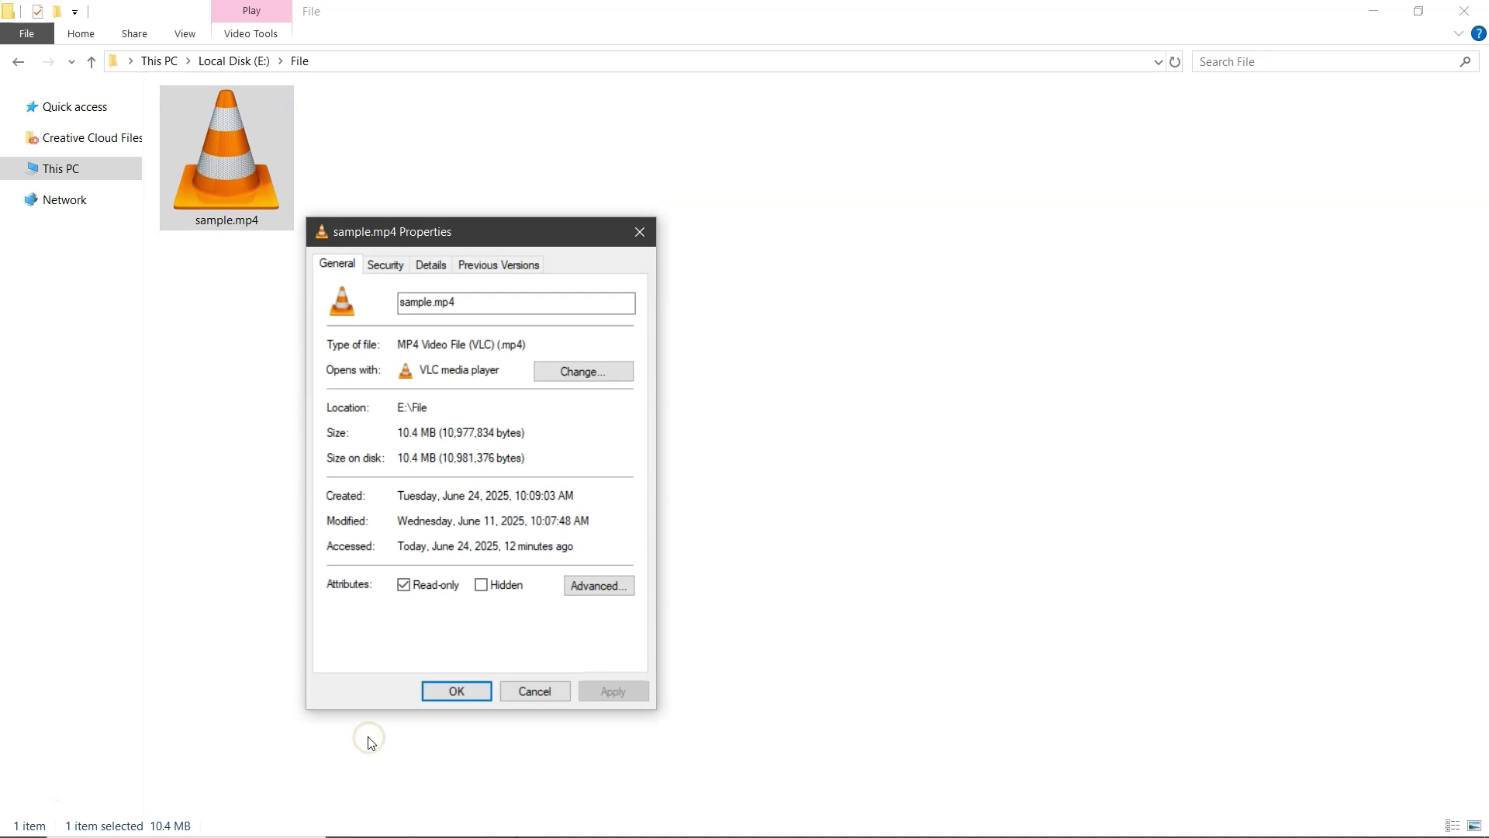
pyautogui.click(386, 271)
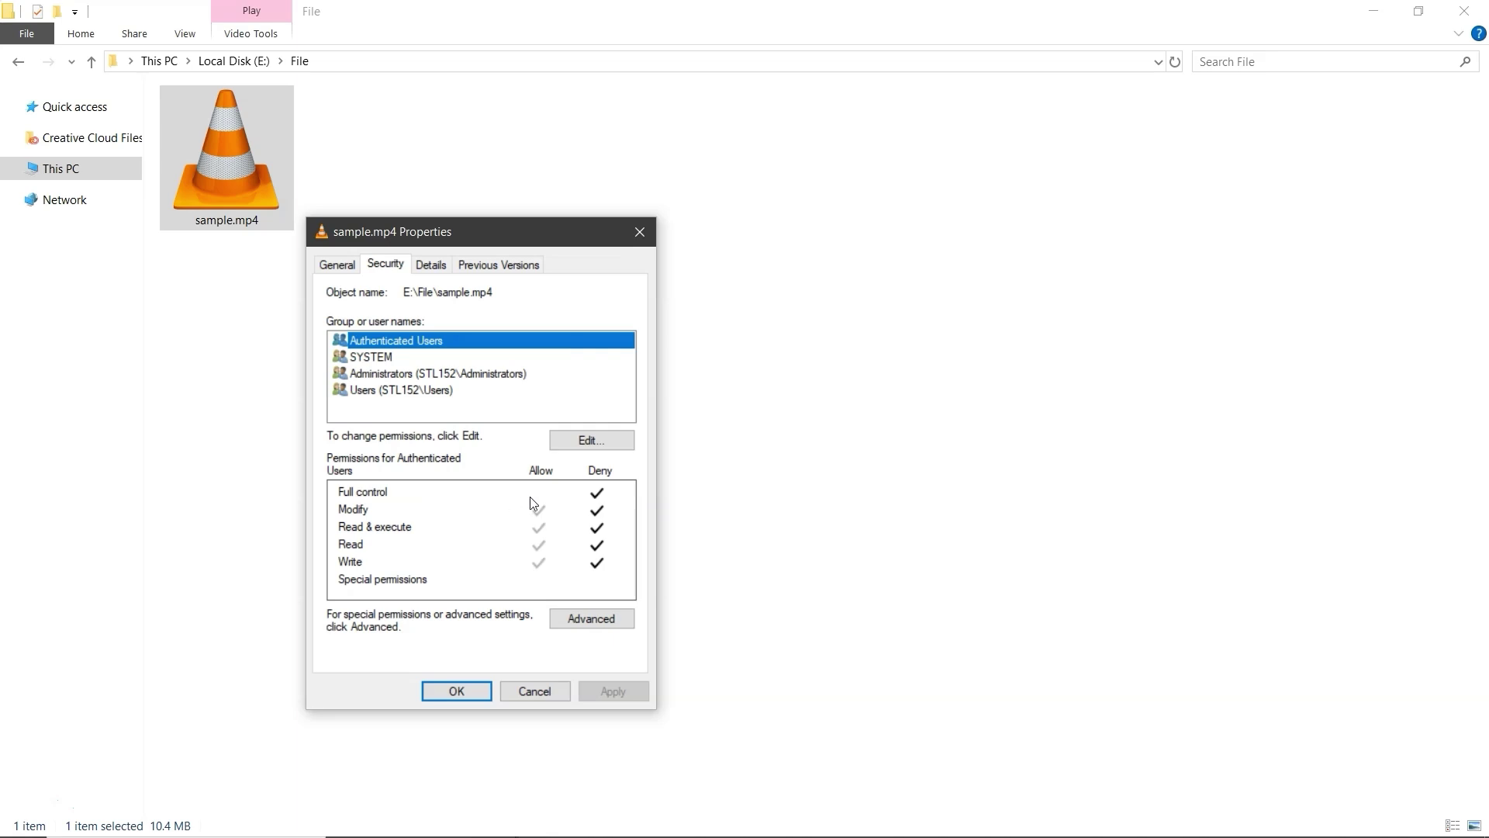
pyautogui.click(588, 438)
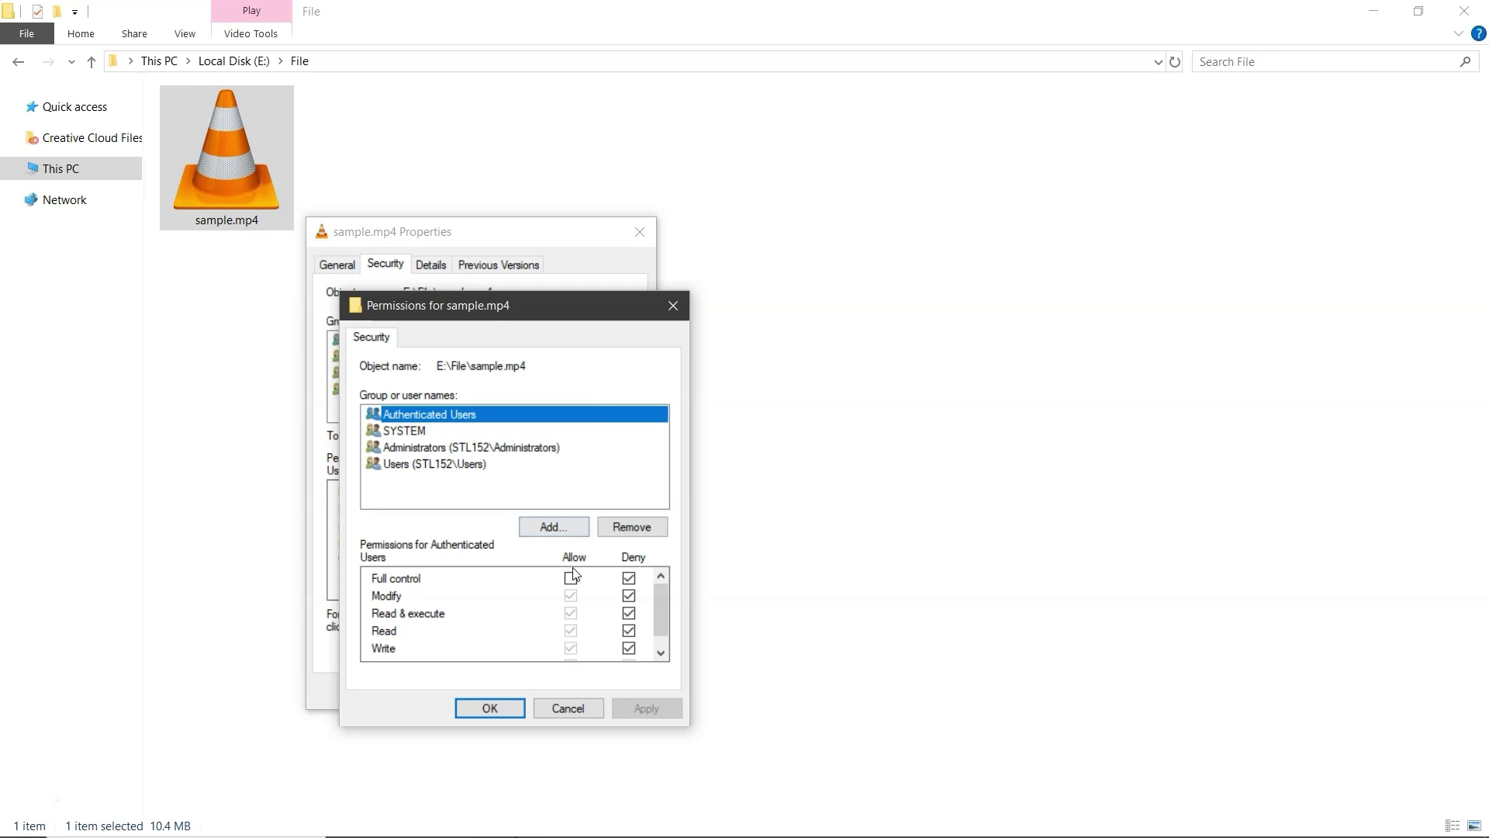
pyautogui.click(571, 578)
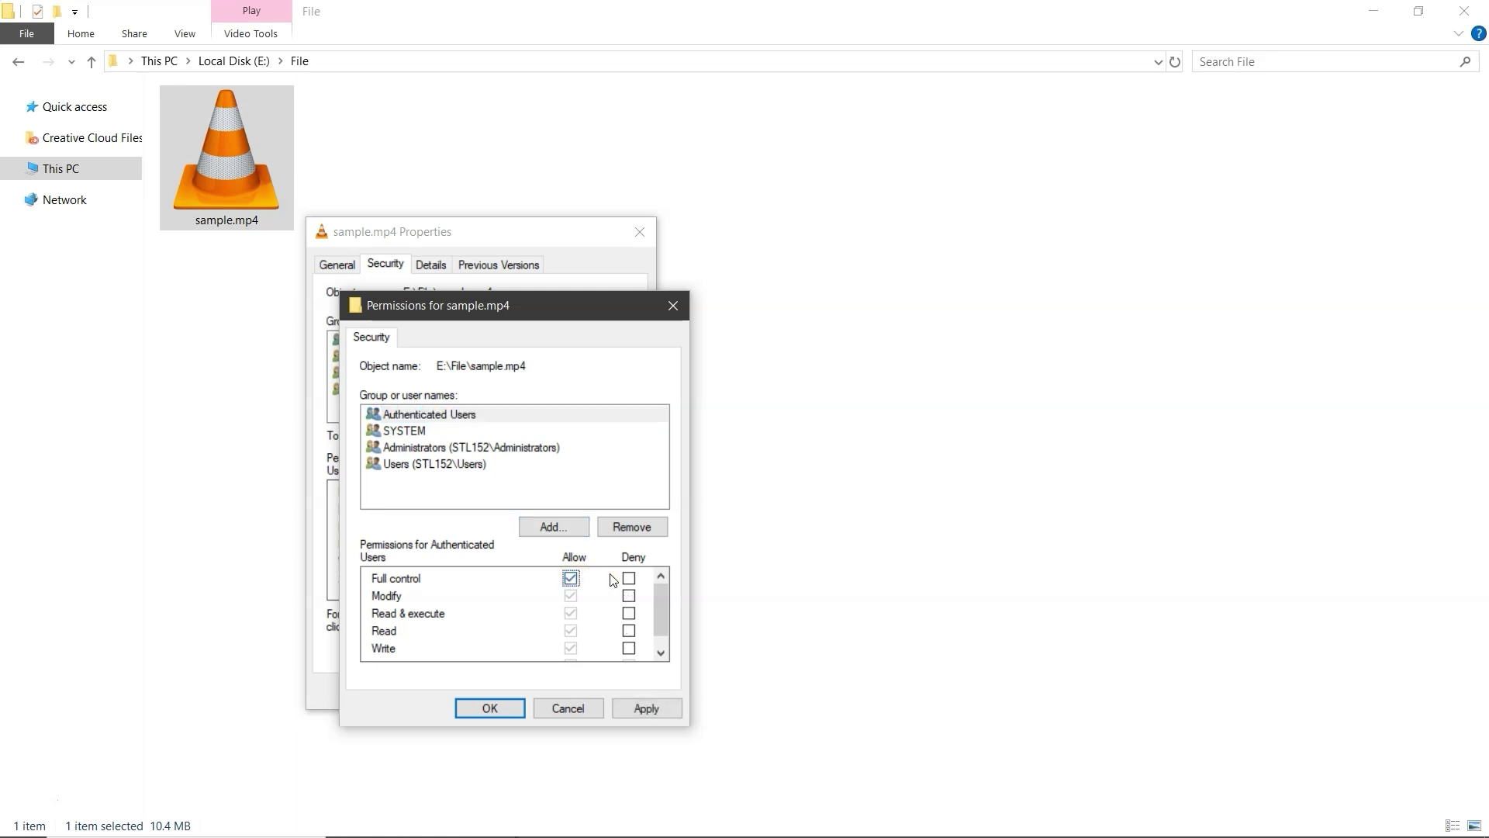
pyautogui.click(644, 708)
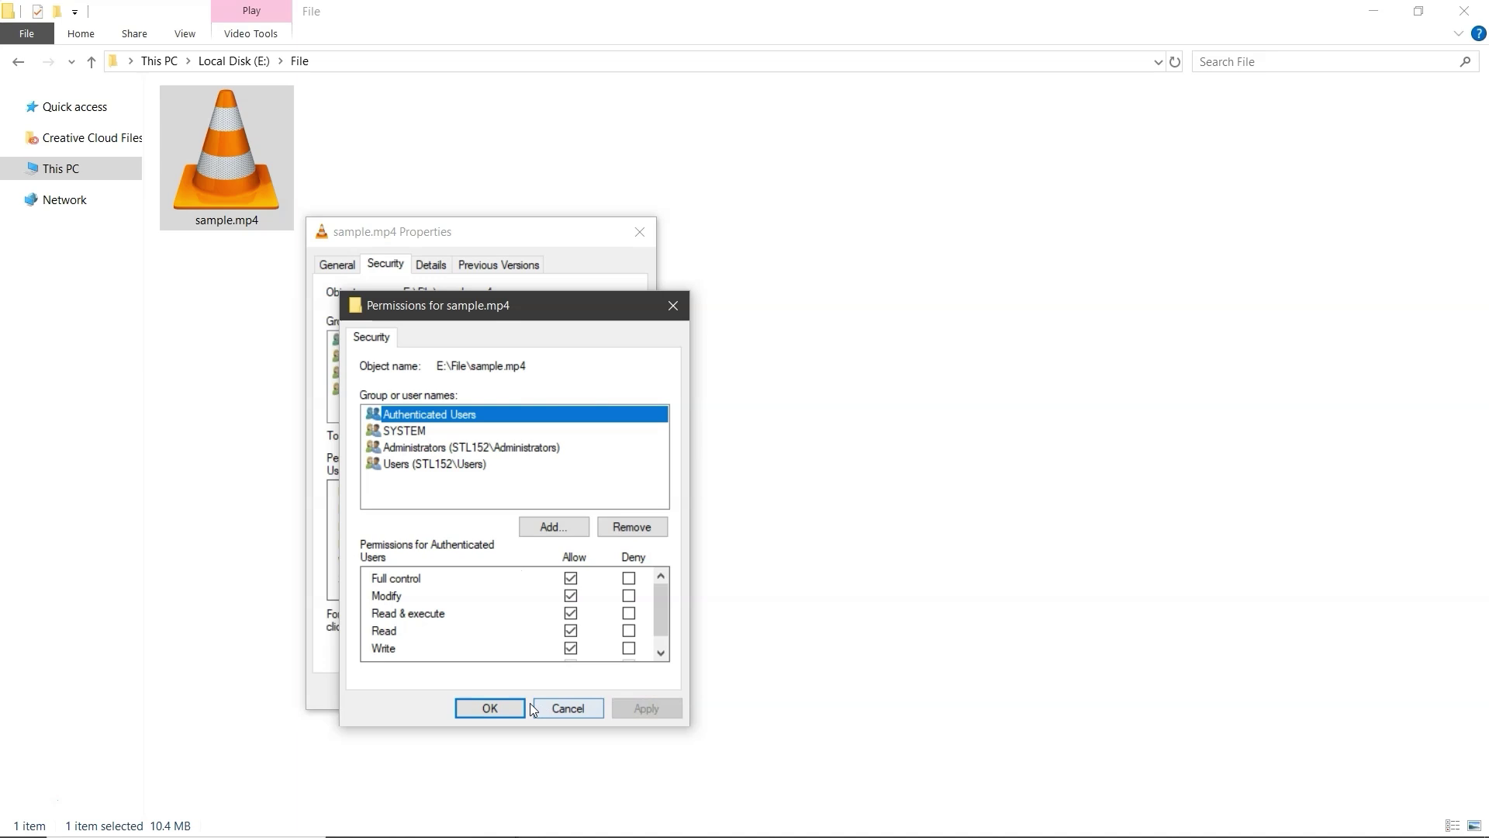
pyautogui.click(493, 704)
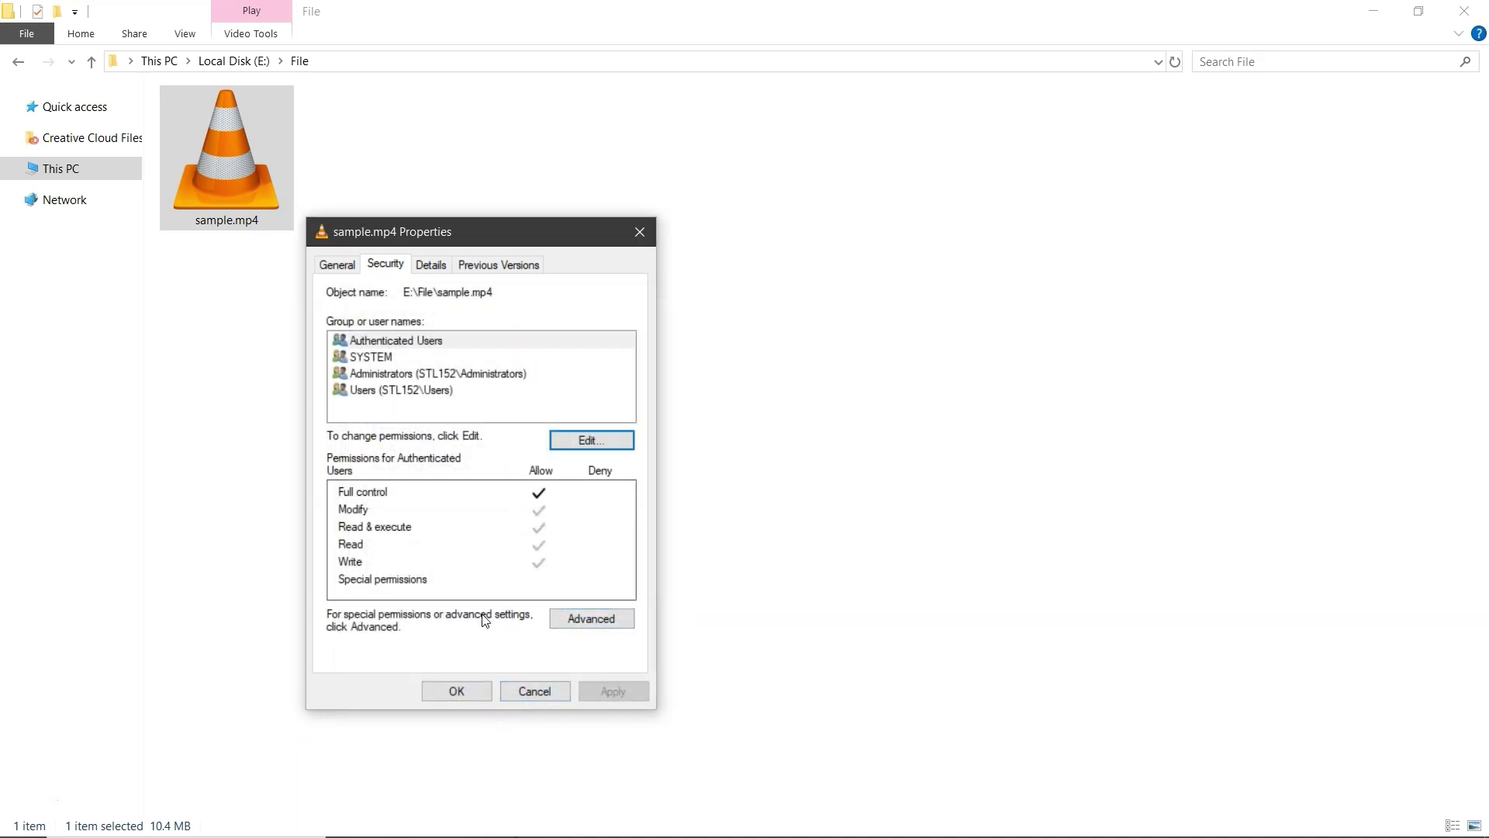
# Step: In Advanced security settings, change sample.mp4's owner to Everyone and apply it
pyautogui.click(578, 618)
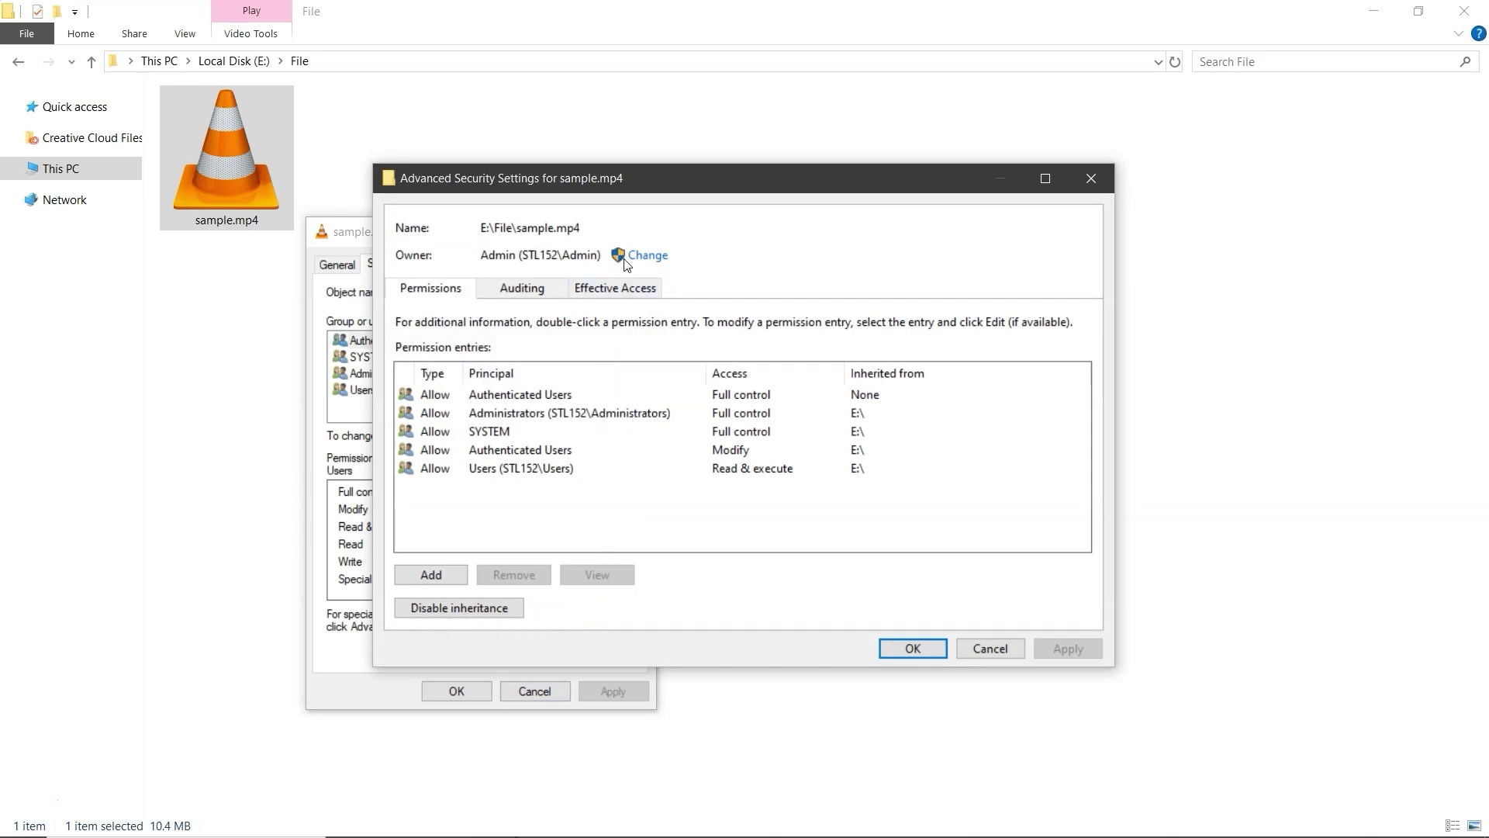
pyautogui.click(643, 259)
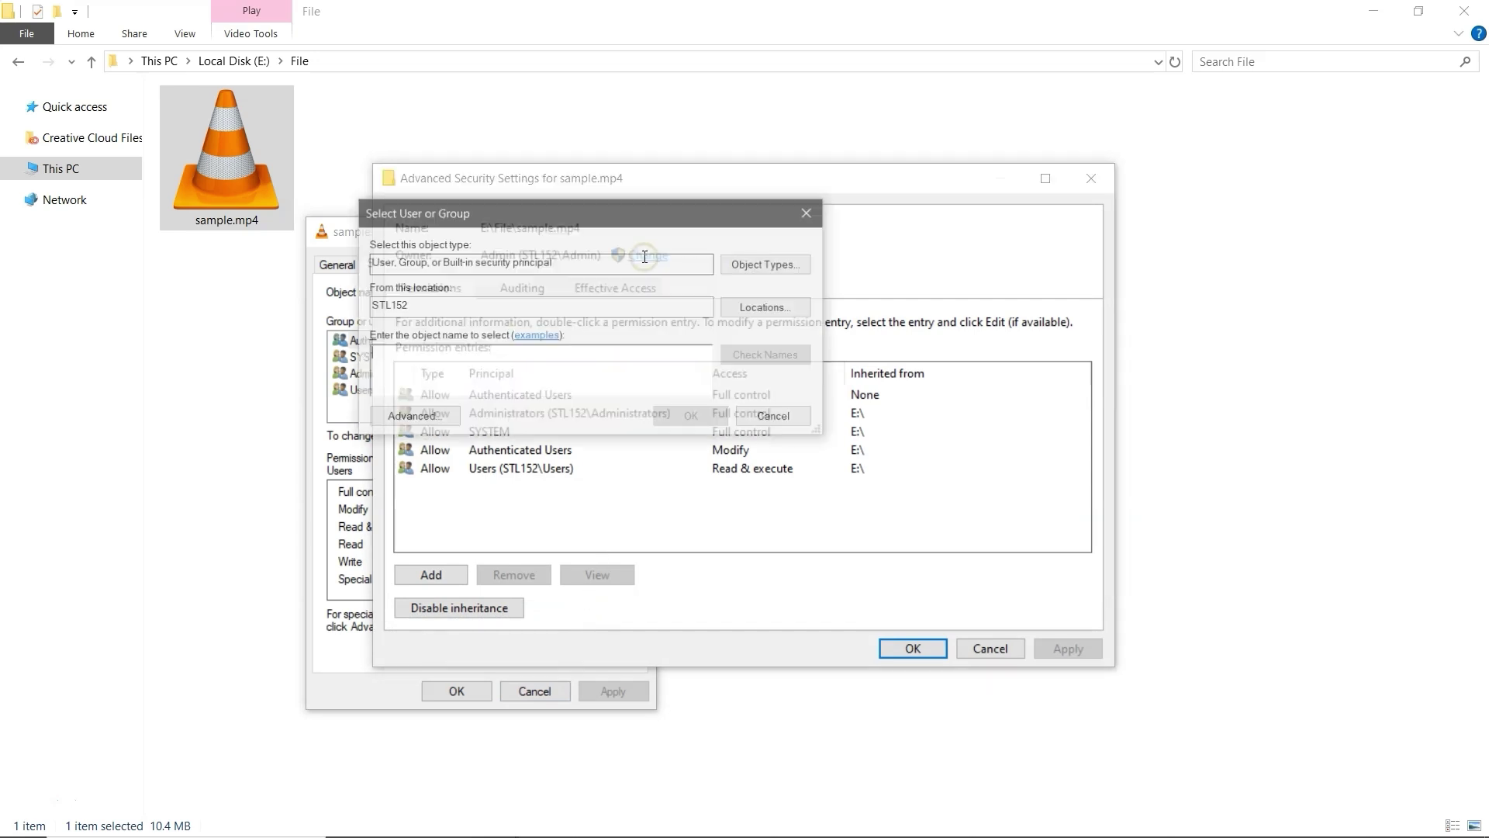
pyautogui.write('Everyone')
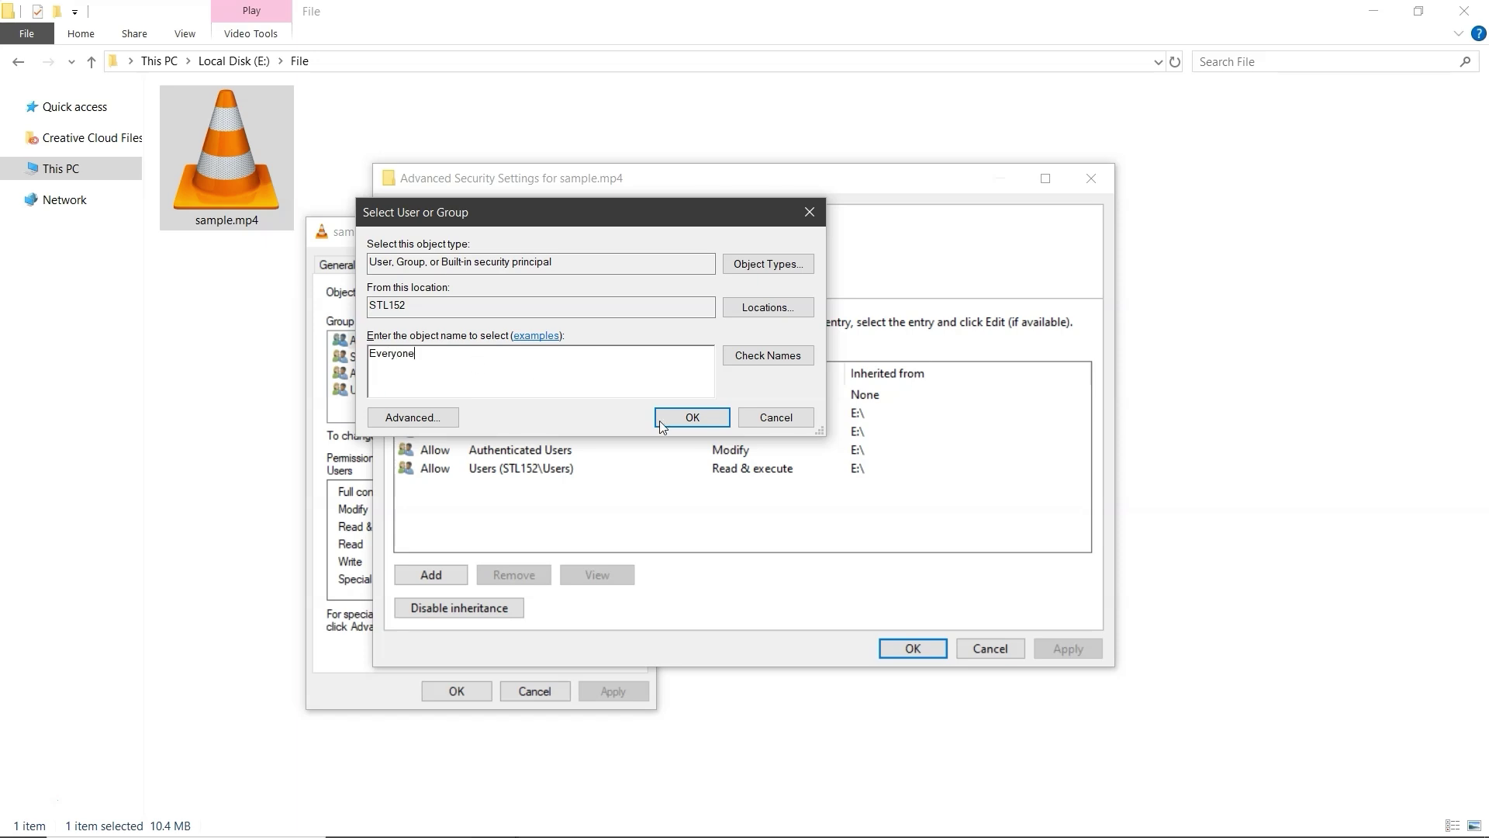
pyautogui.click(683, 419)
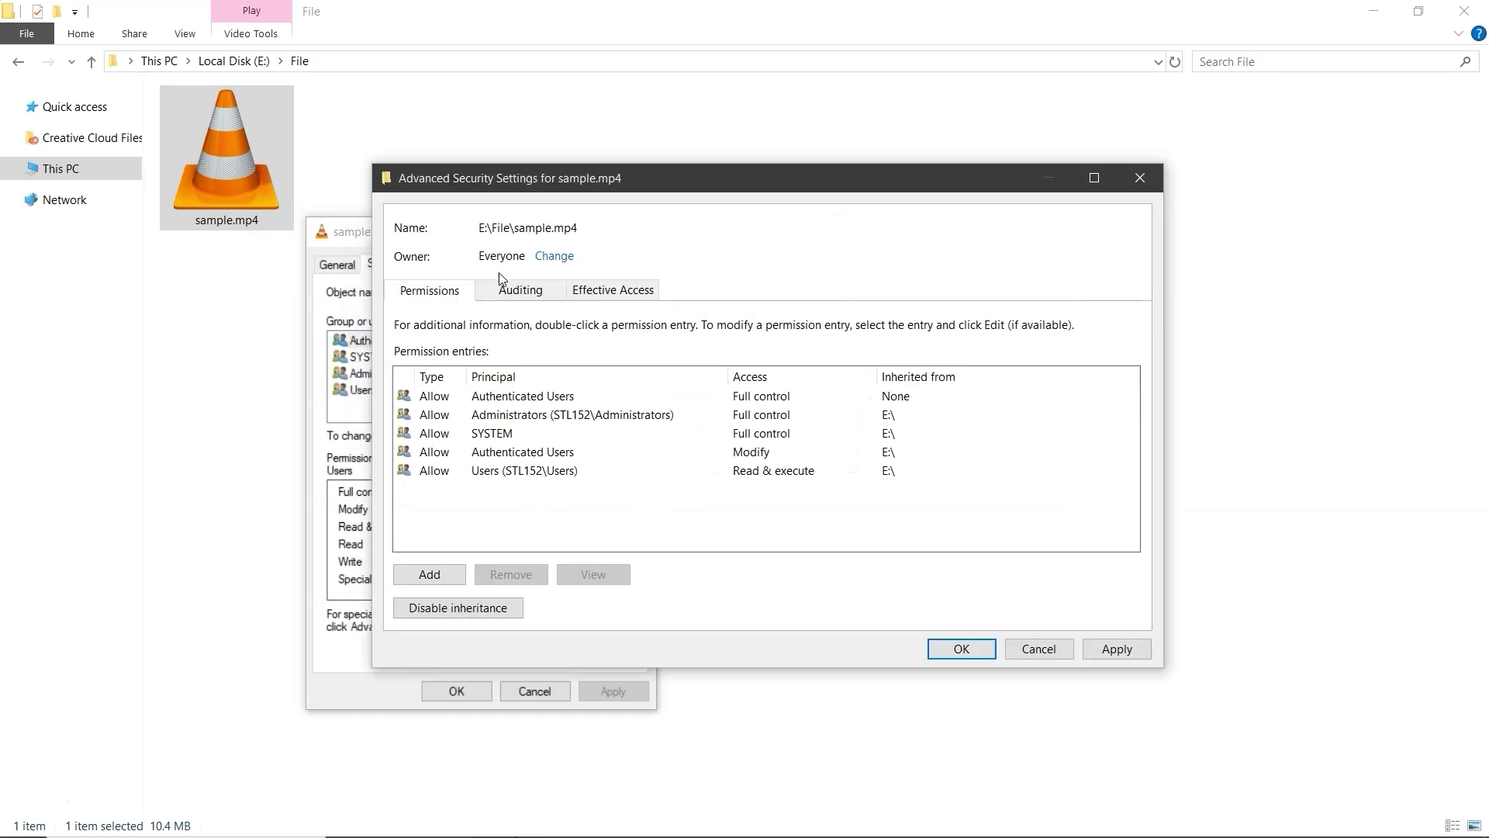
pyautogui.click(1114, 650)
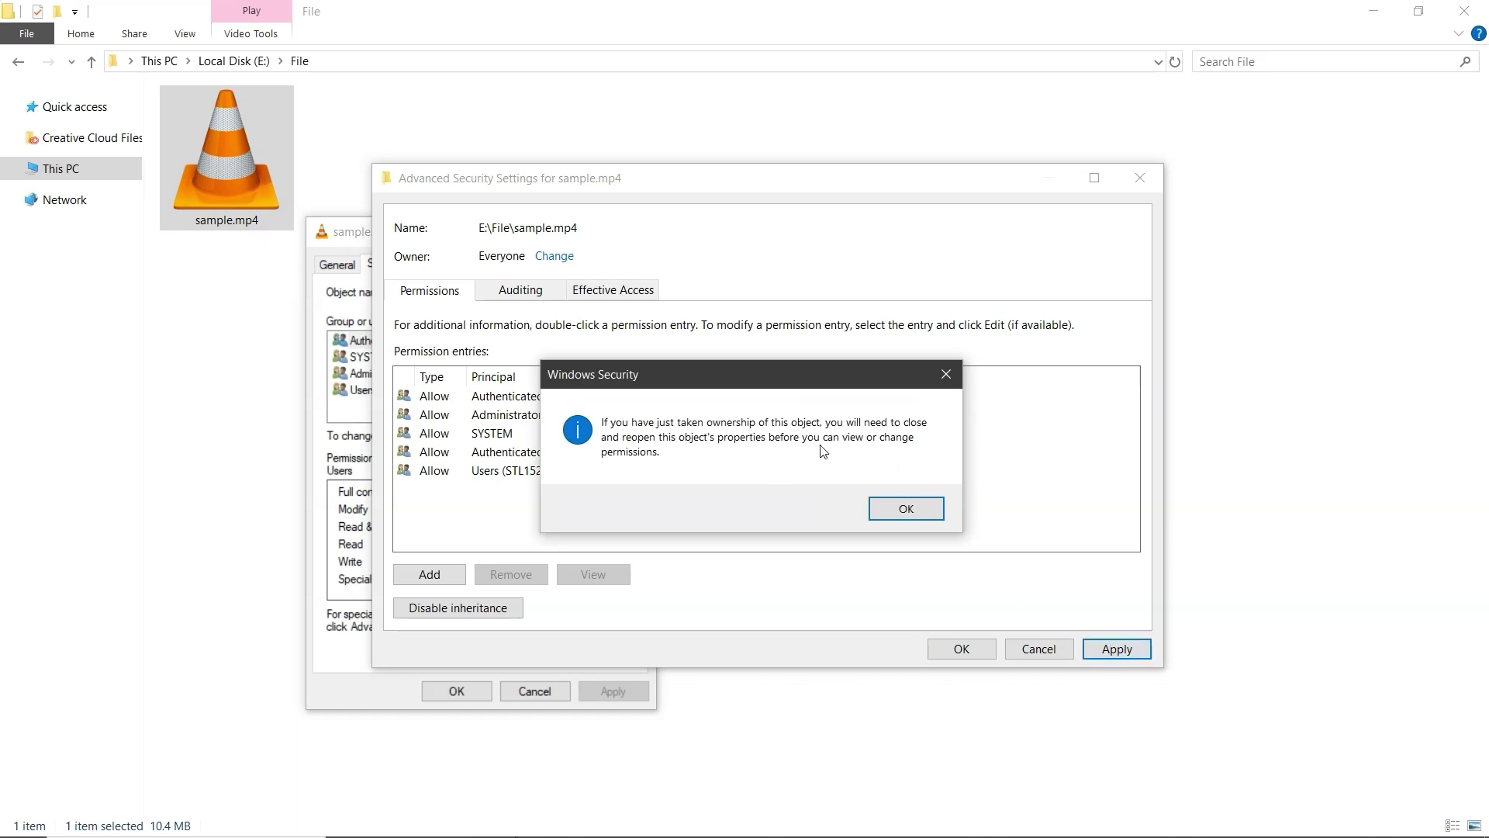
pyautogui.click(906, 509)
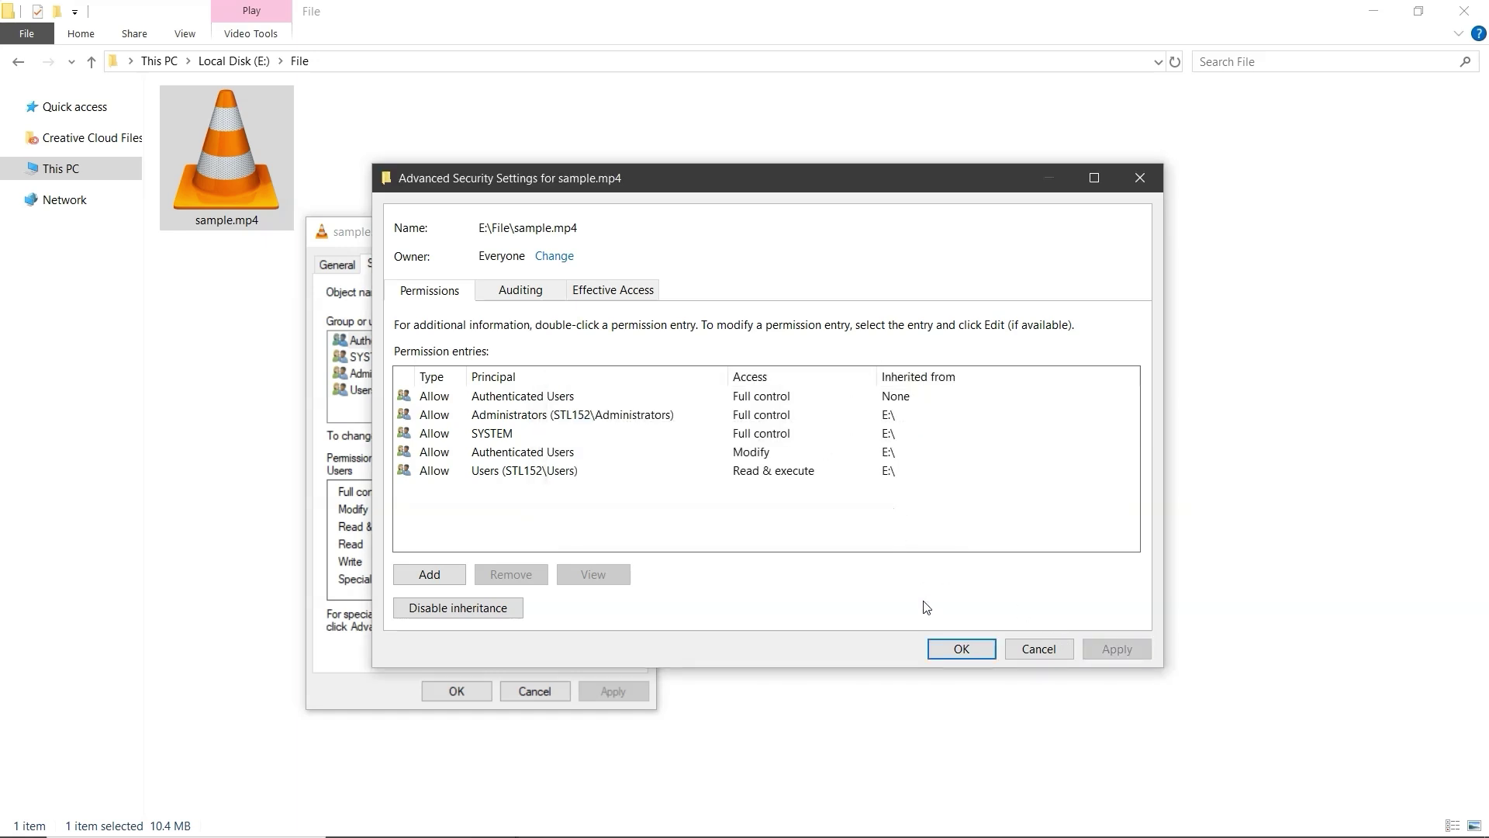
pyautogui.click(958, 652)
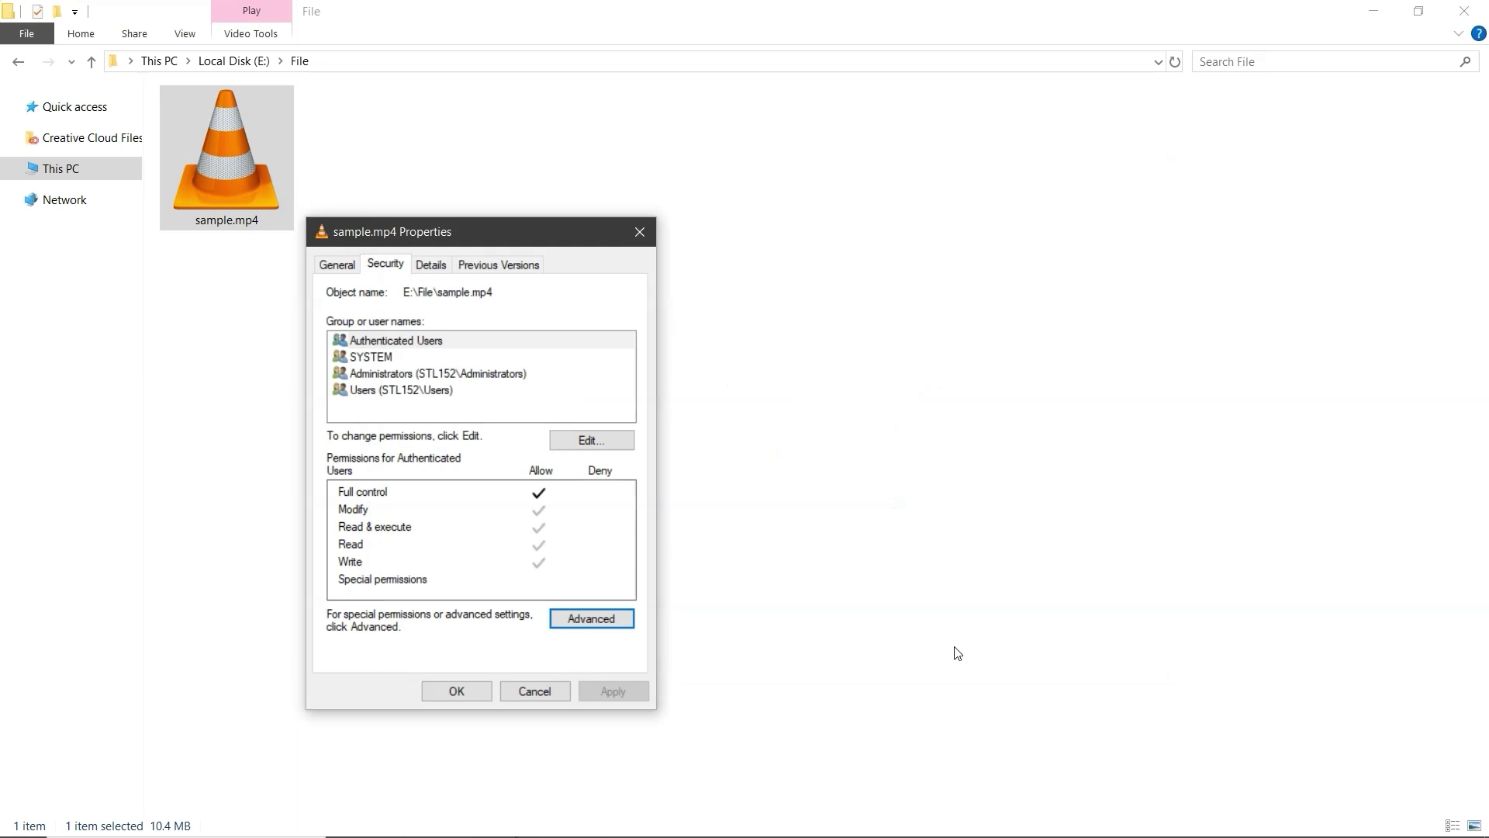
# Step: Close the Properties window, then select and delete sample.mp4 from E:\File
pyautogui.click(457, 689)
pyautogui.click(461, 691)
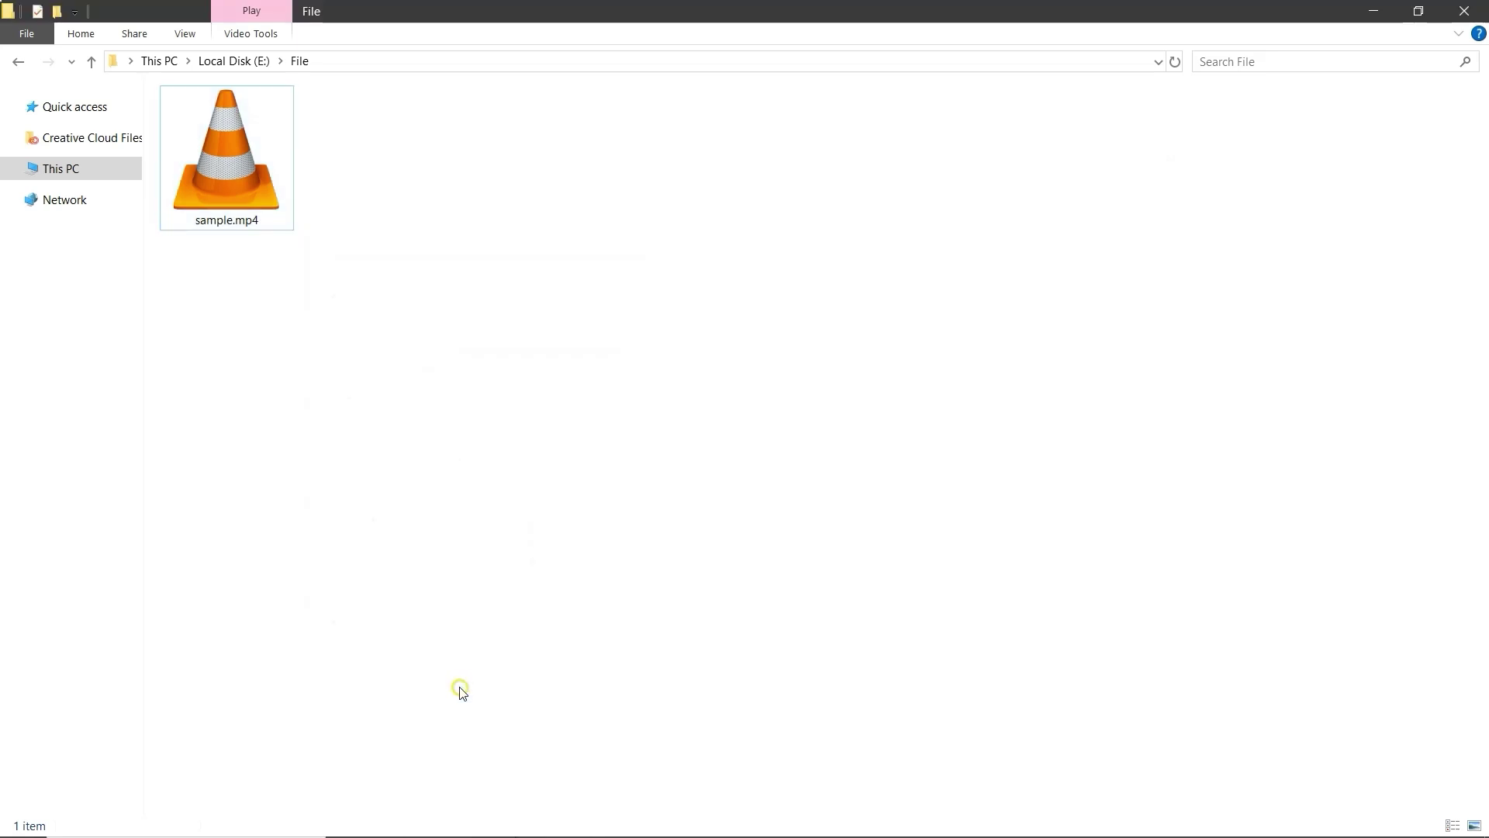
pyautogui.click(226, 212)
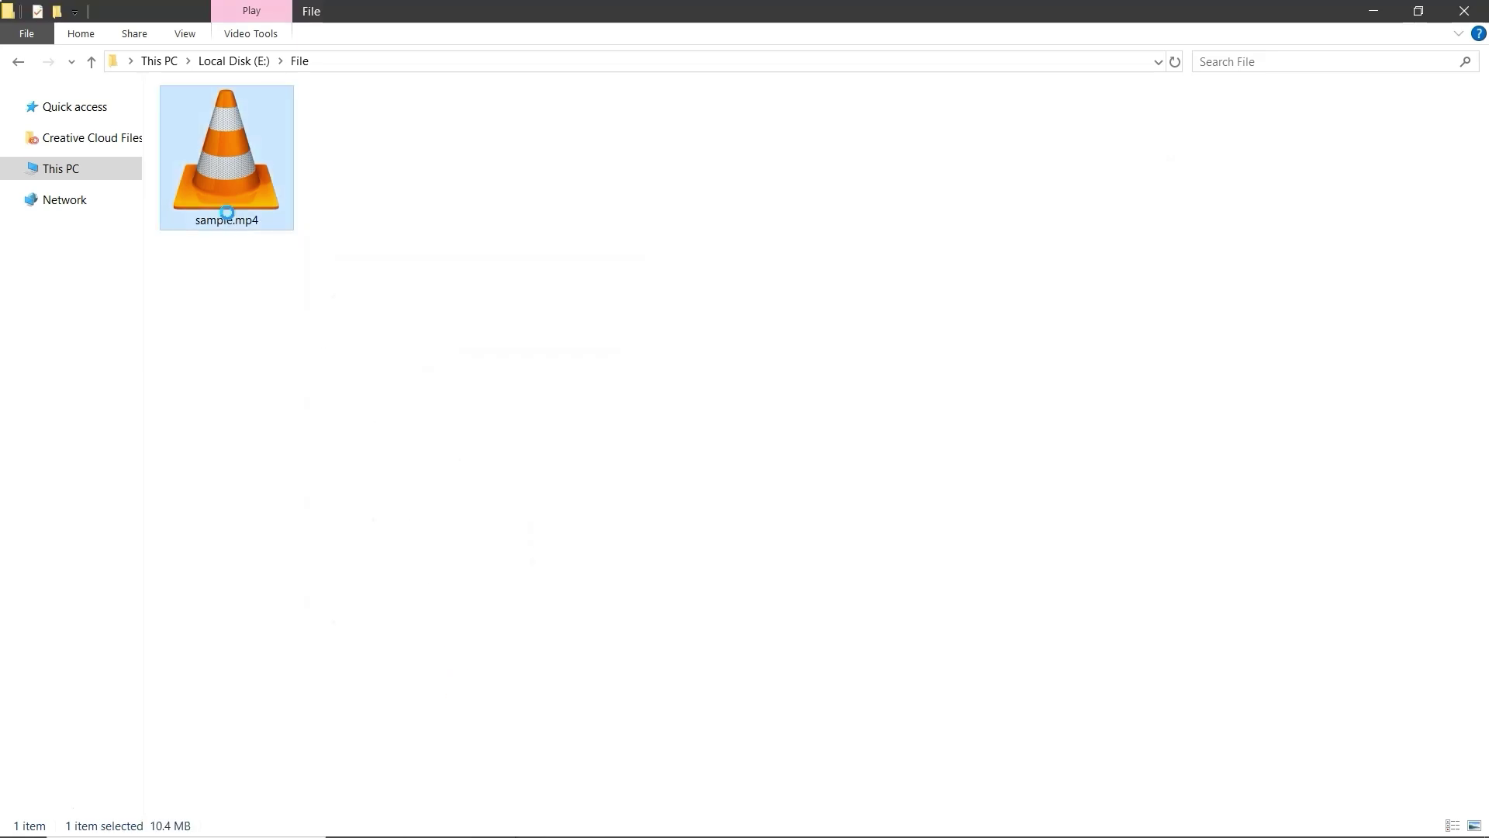
pyautogui.rightClick(226, 211)
pyautogui.click(286, 727)
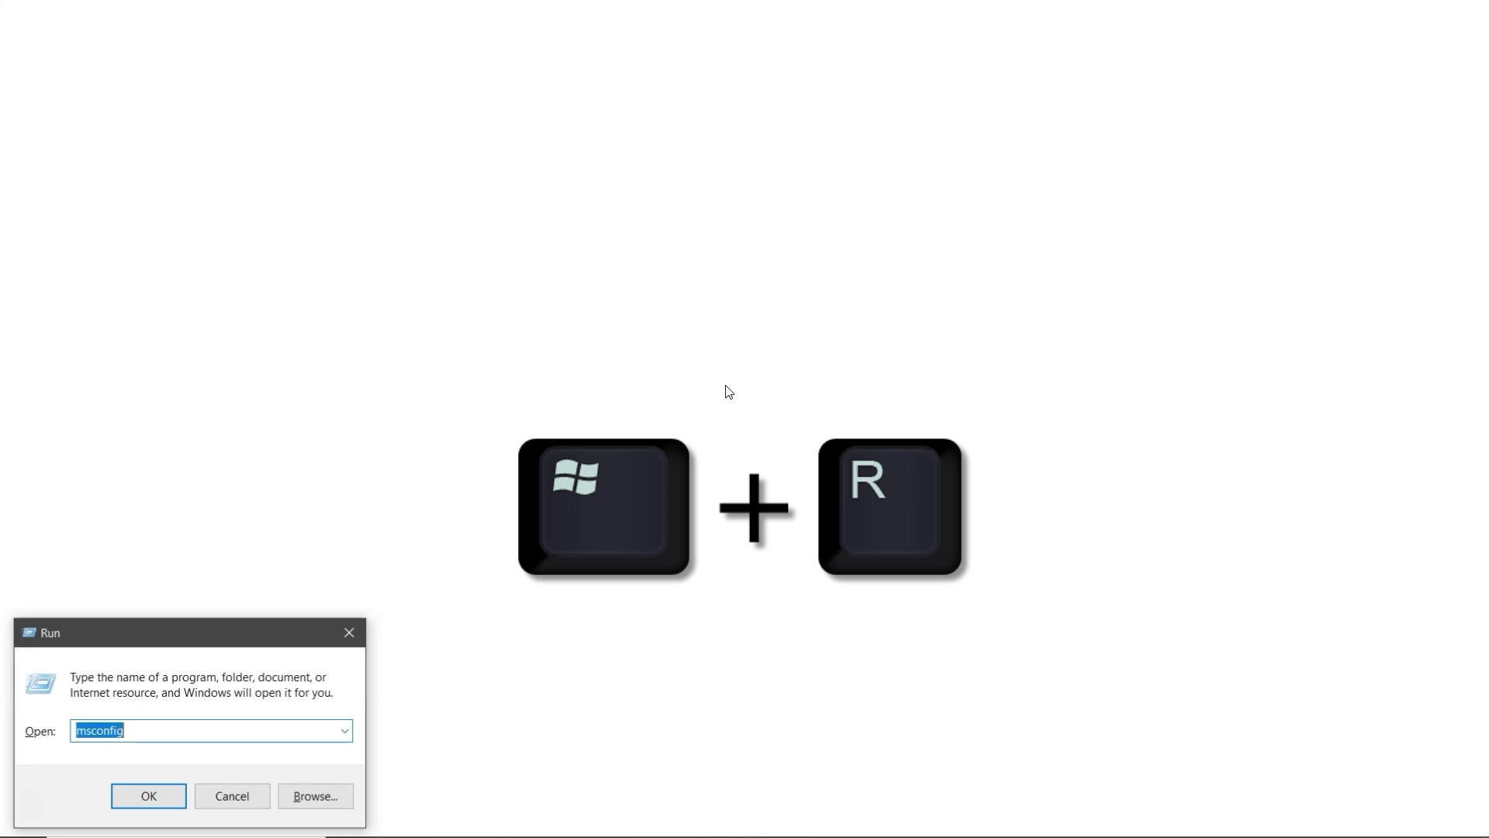
# Step: Via msconfig, enable Safe boot on the Boot tab with a boot timeout of 5 seconds
pyautogui.write('msconfig')
pyautogui.moveTo(181, 650); pyautogui.dragTo(755, 416)
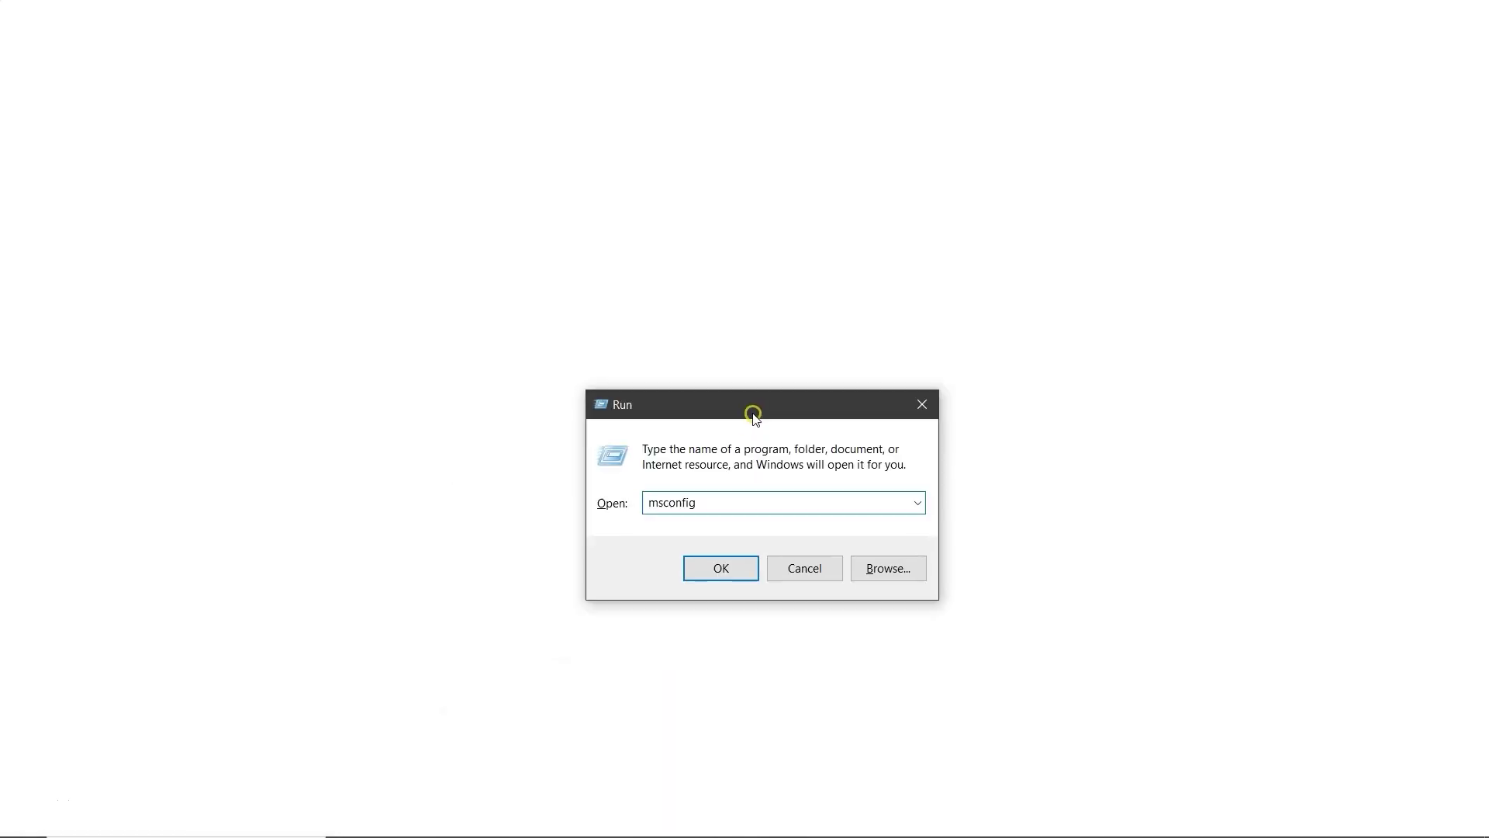
pyautogui.click(734, 553)
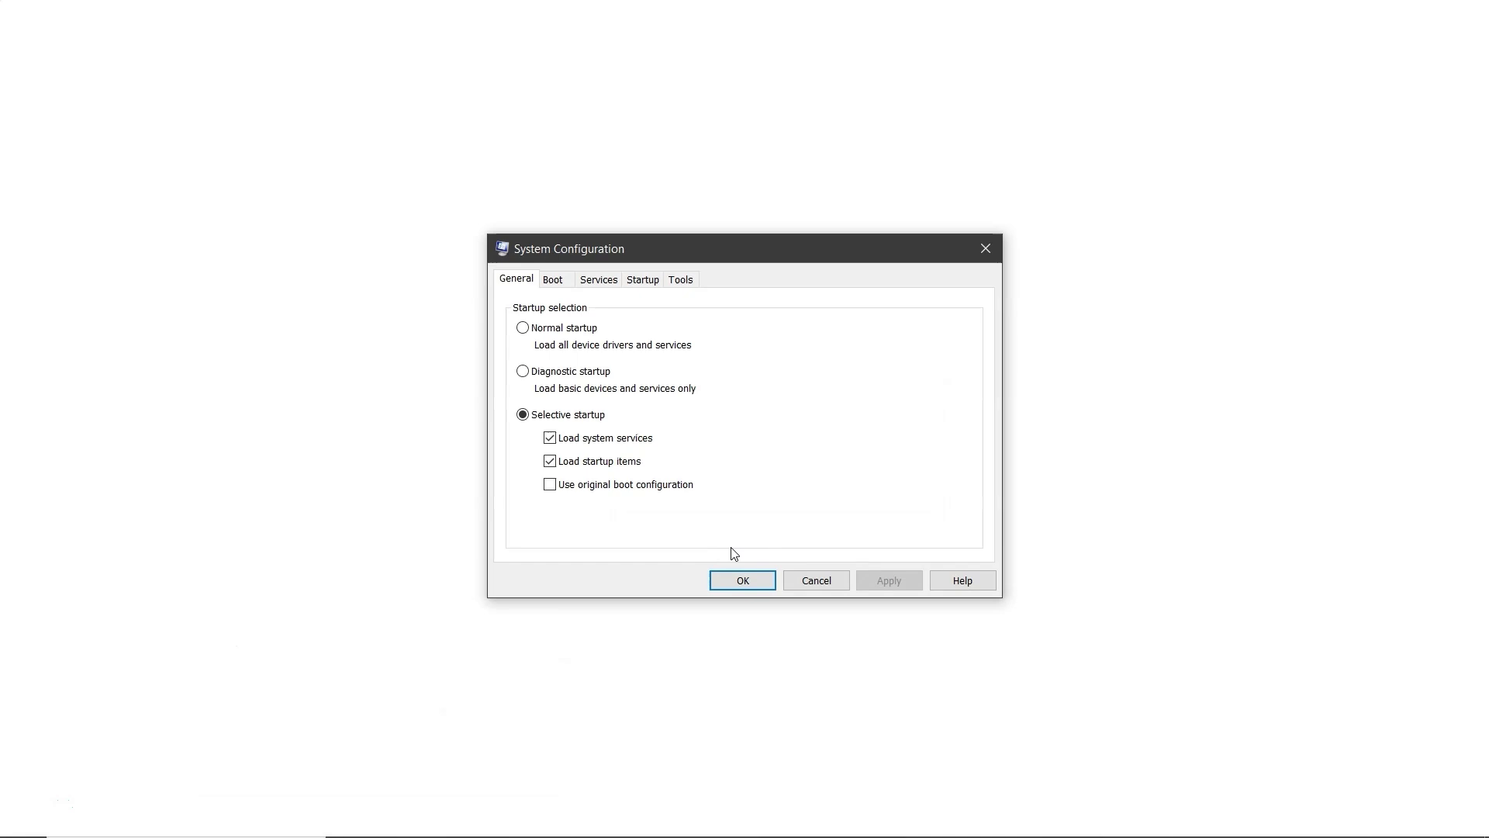
pyautogui.click(551, 279)
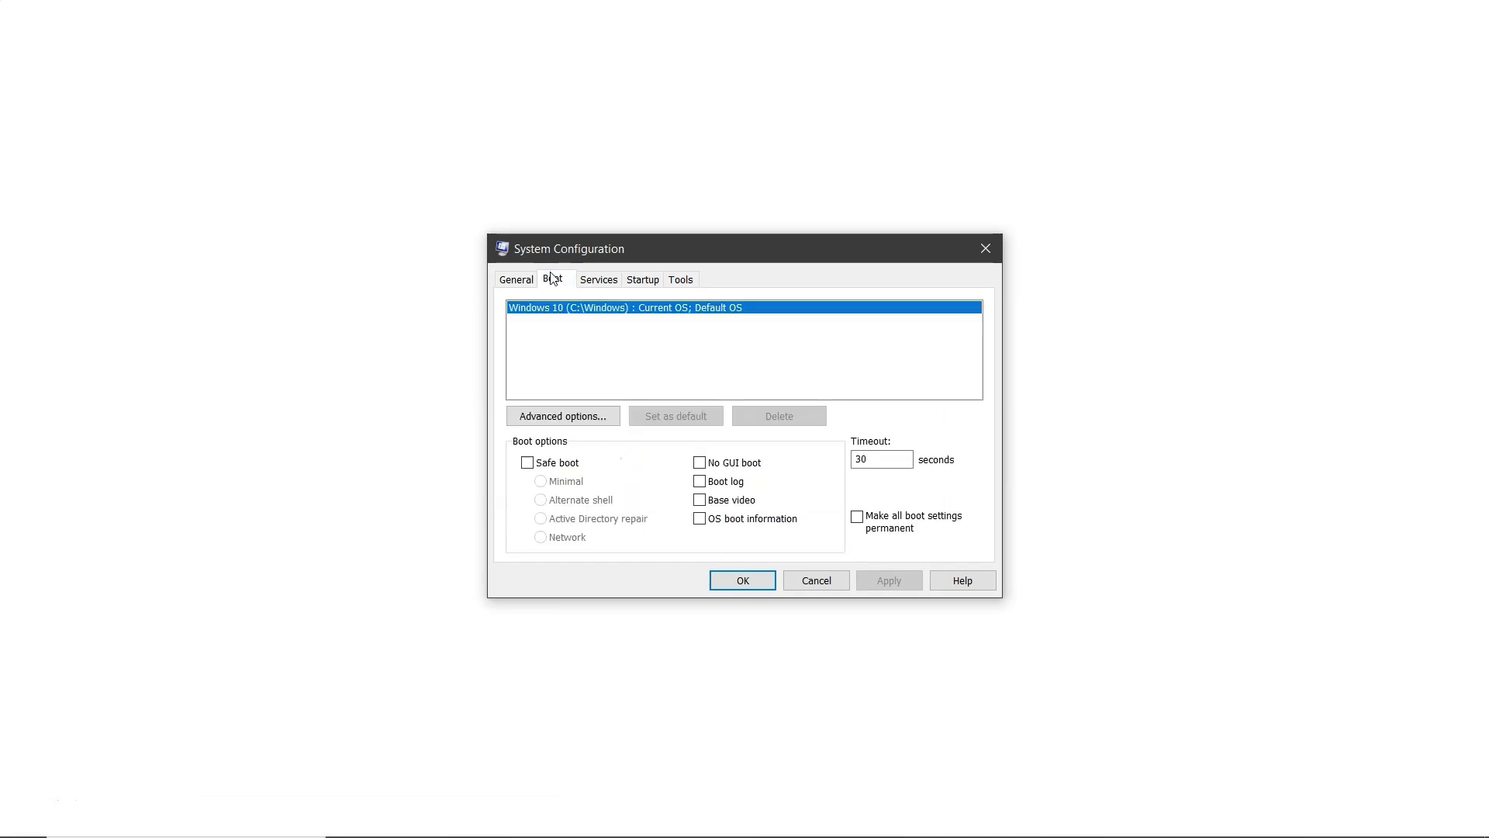
pyautogui.click(527, 463)
pyautogui.moveTo(907, 459); pyautogui.dragTo(763, 461)
pyautogui.write('5')
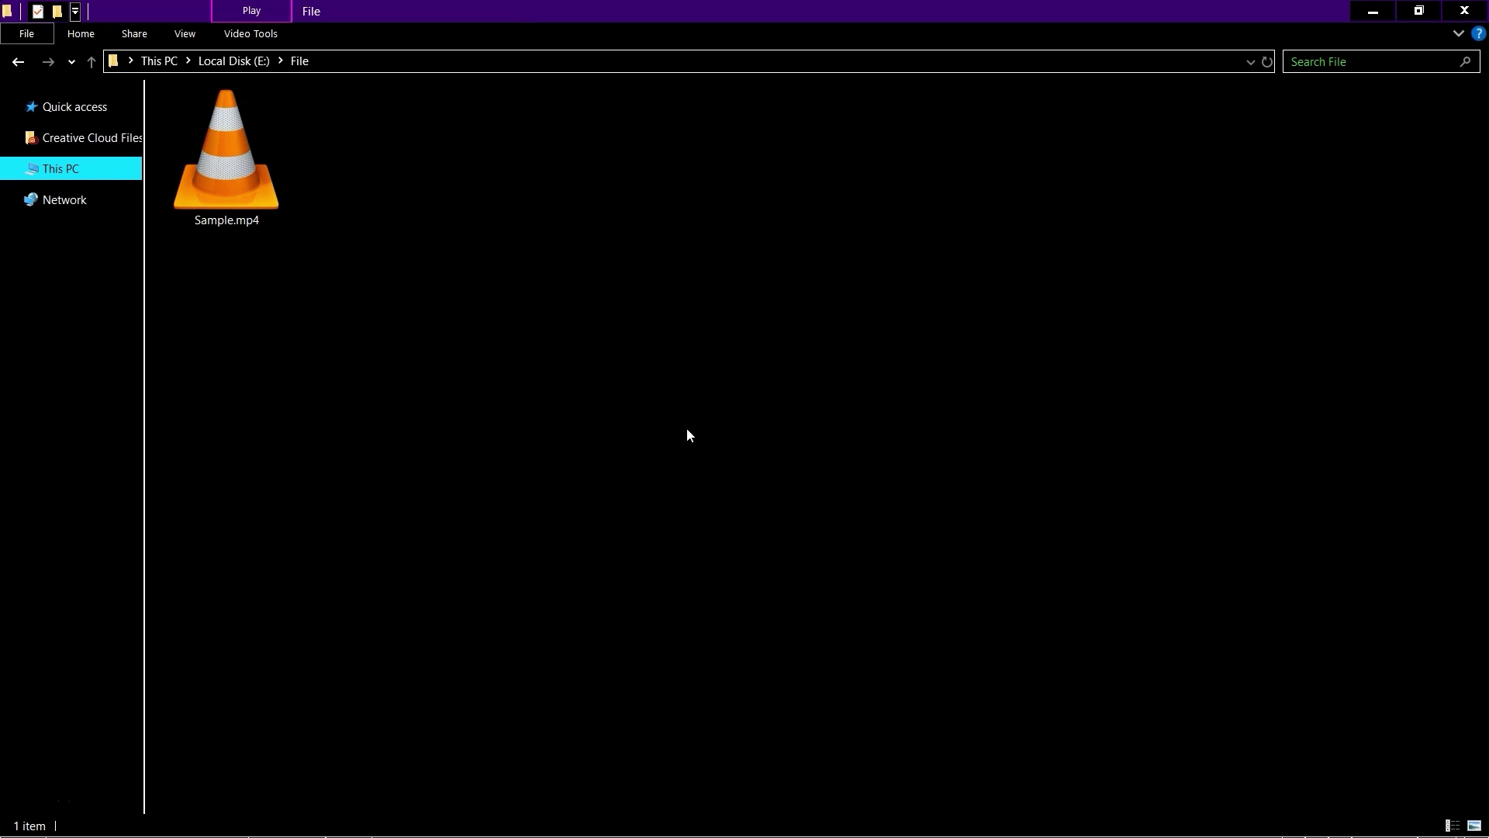
# Step: Delete Sample.mp4 from E:\File while in Safe Mode
pyautogui.click(253, 170)
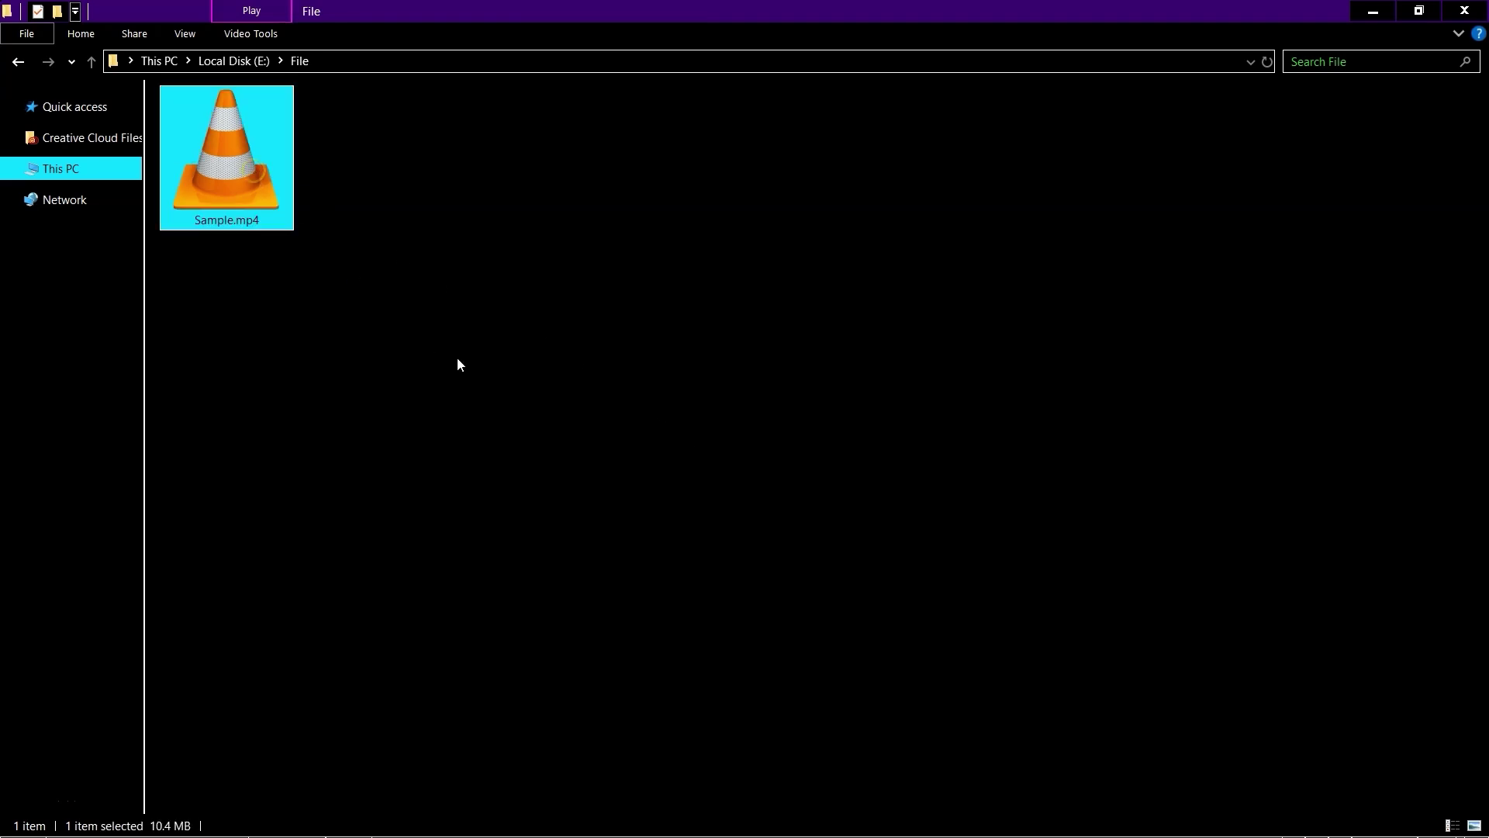
pyautogui.press('Delete')
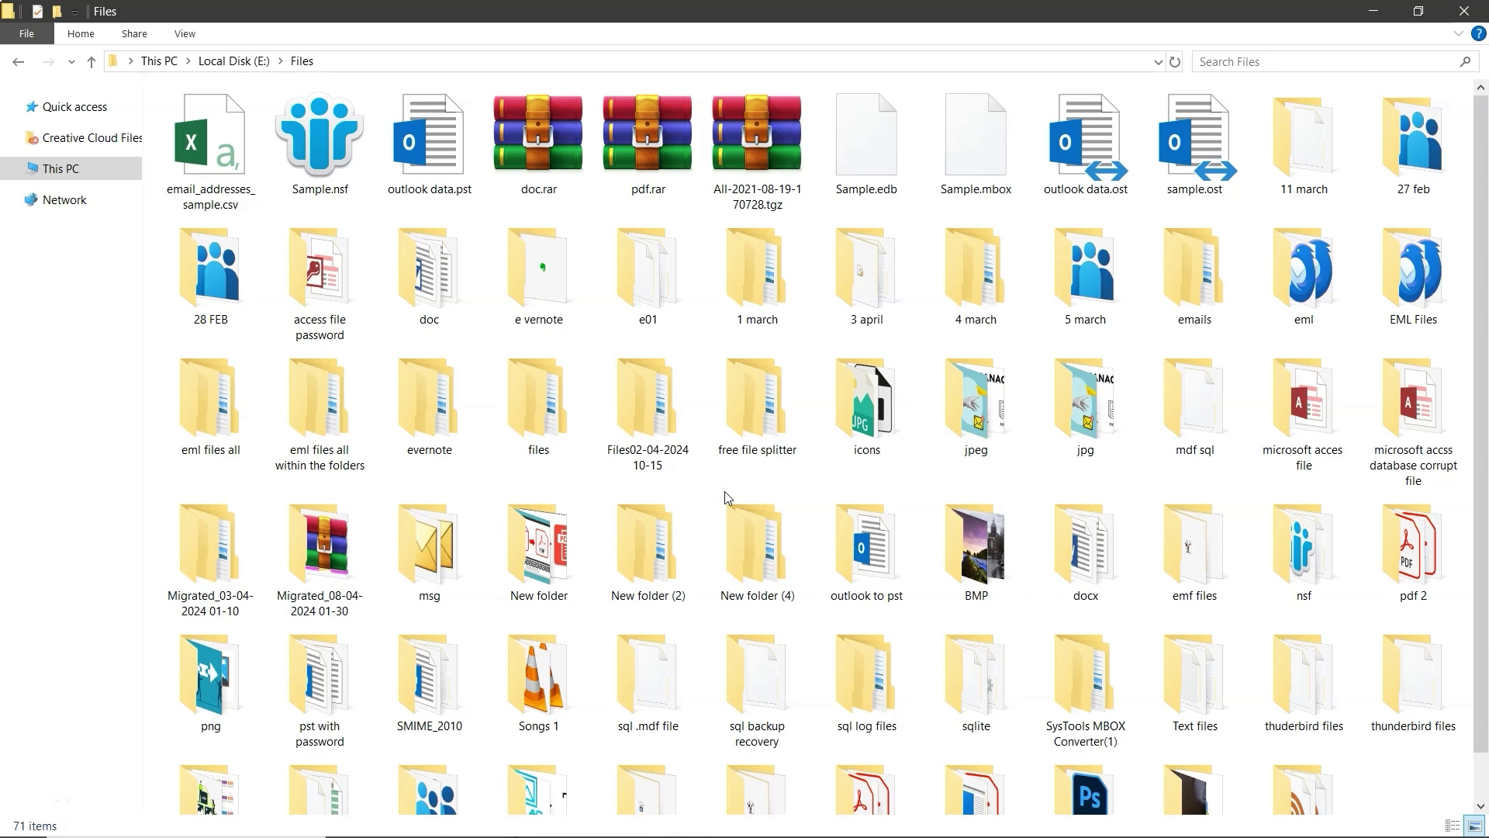
pyautogui.scroll(-1, 726, 492)
pyautogui.scroll(1, 724, 491)
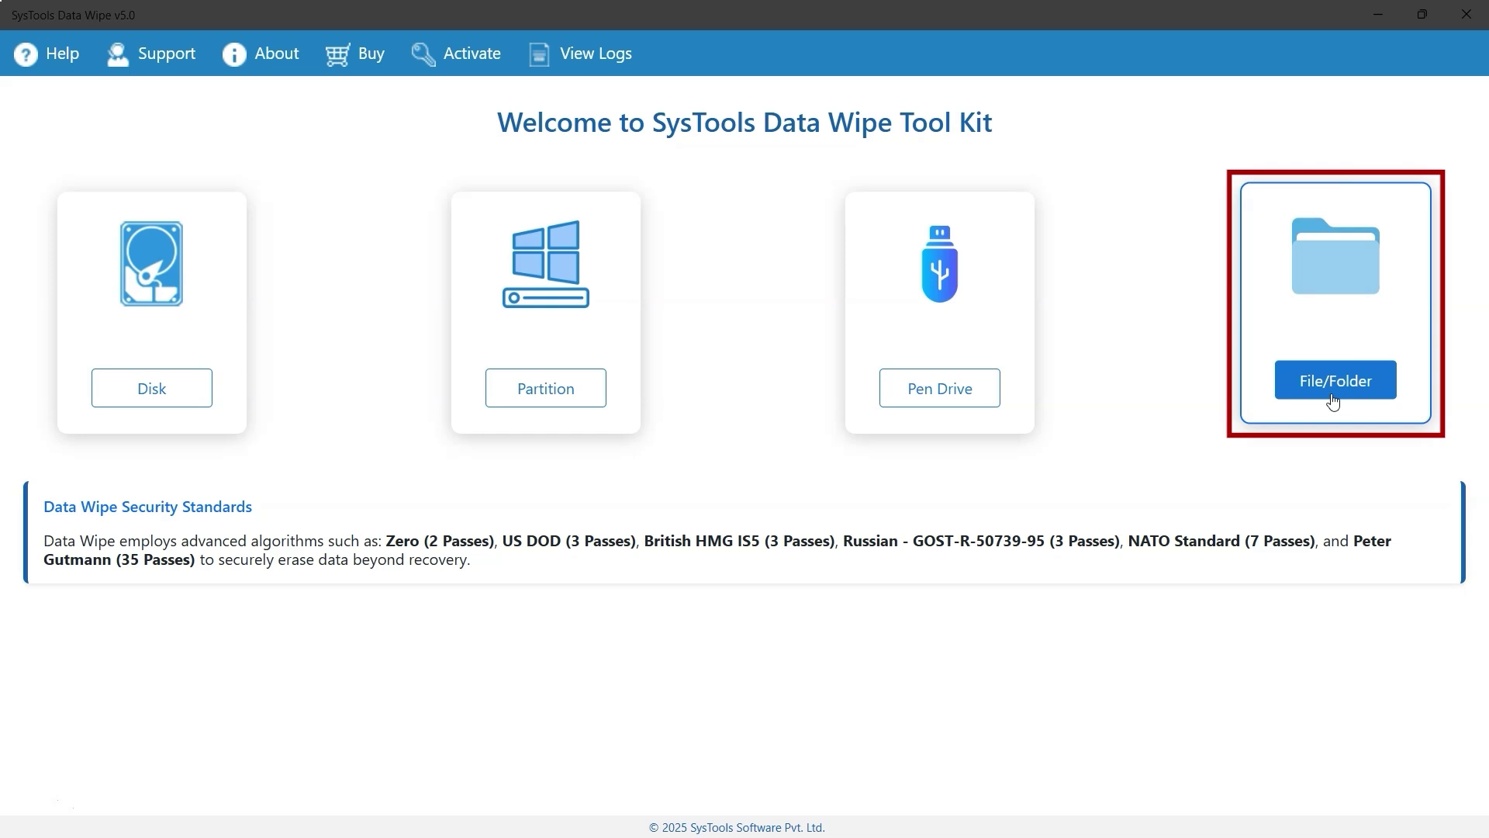
# Step: Choose the File/Folder wiping option on the SysTools welcome screen
pyautogui.click(1333, 398)
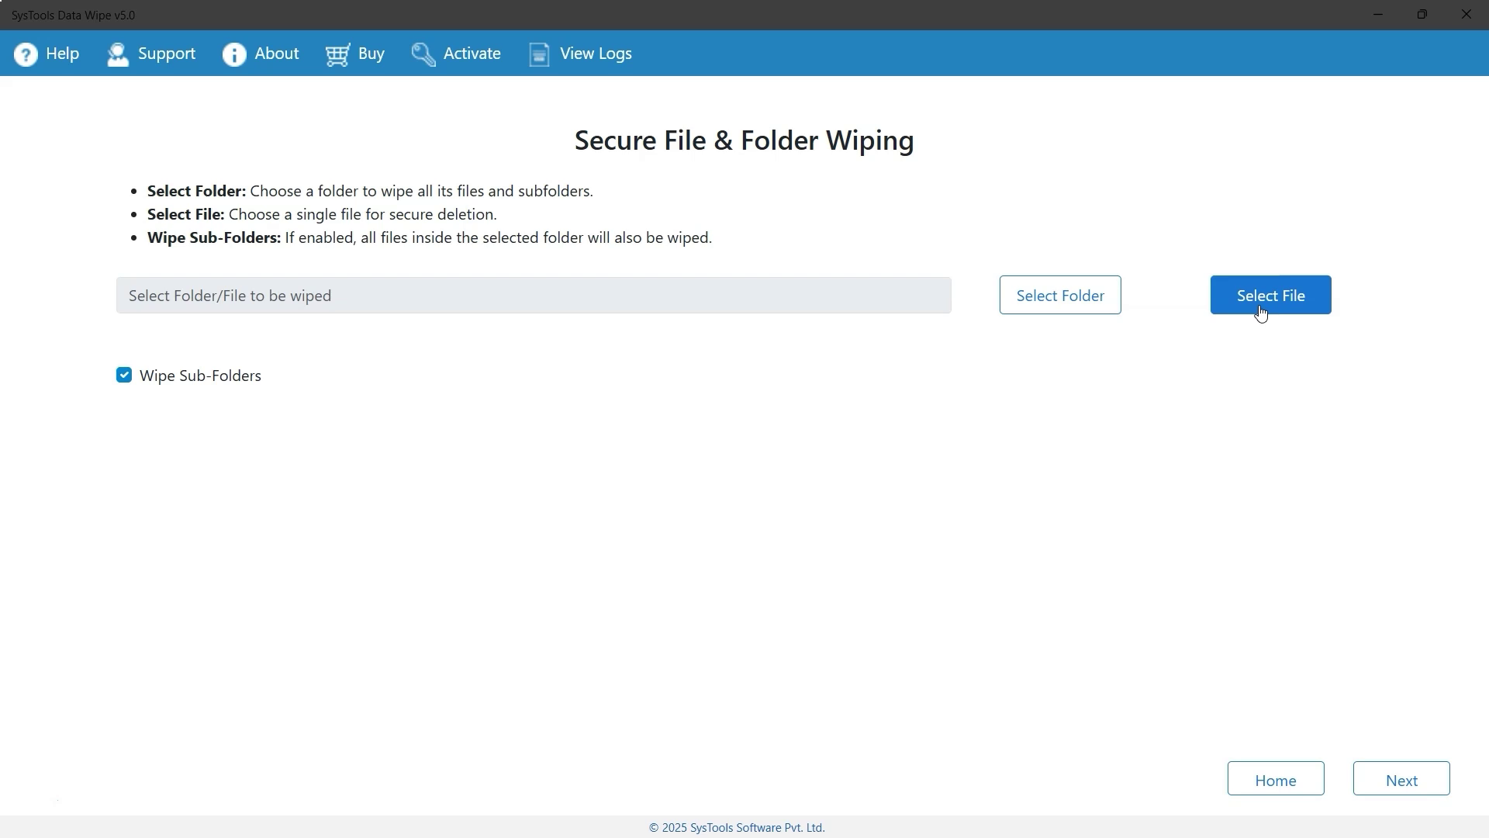
# Step: Pick the Files folder under This PC > Local Disk (E:) as the wipe target
pyautogui.click(1087, 302)
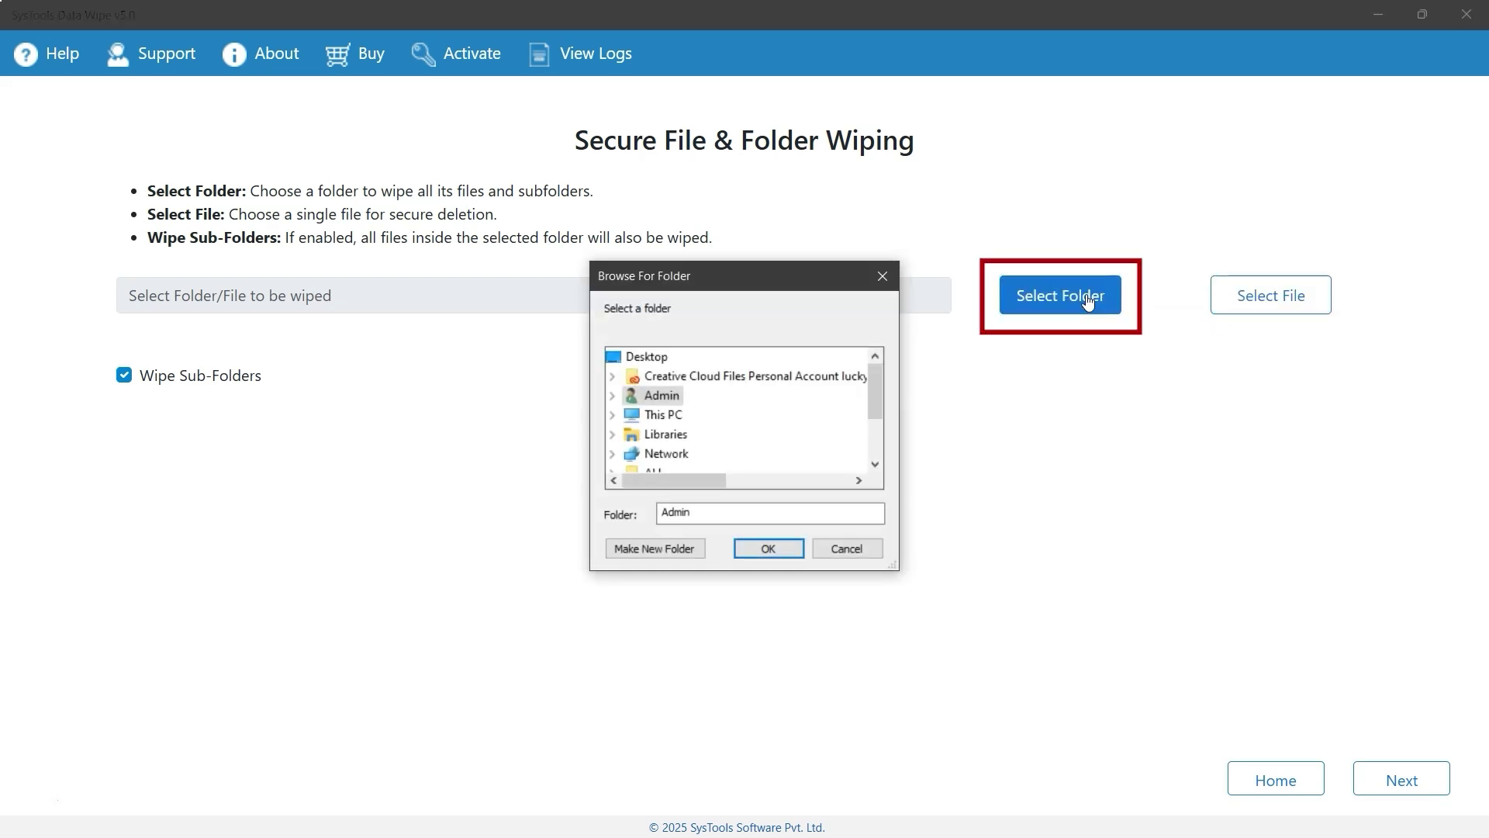
pyautogui.click(612, 415)
pyautogui.scroll(-1, 615, 420)
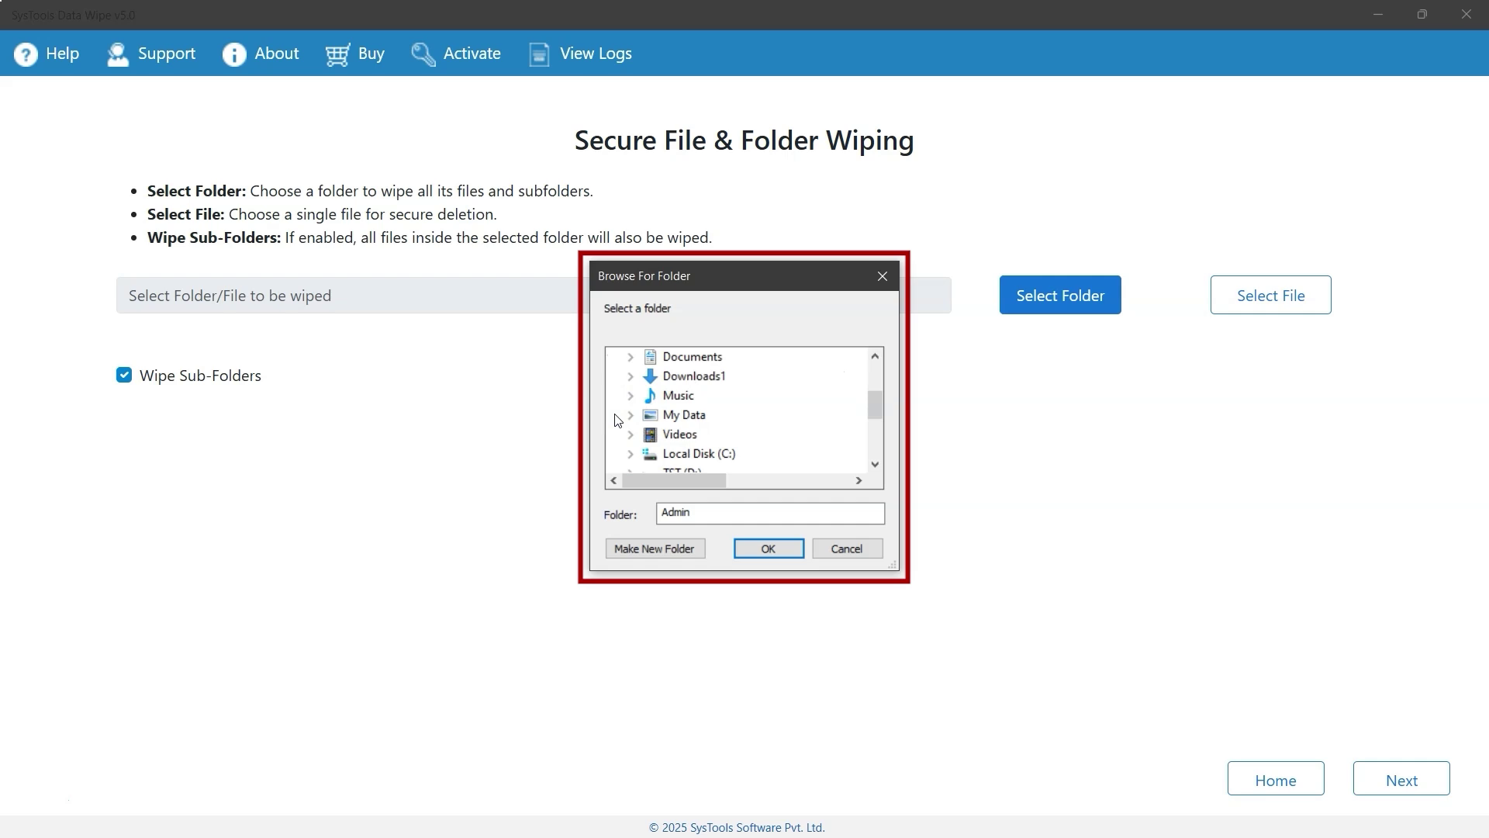
pyautogui.scroll(-1, 615, 420)
pyautogui.click(631, 434)
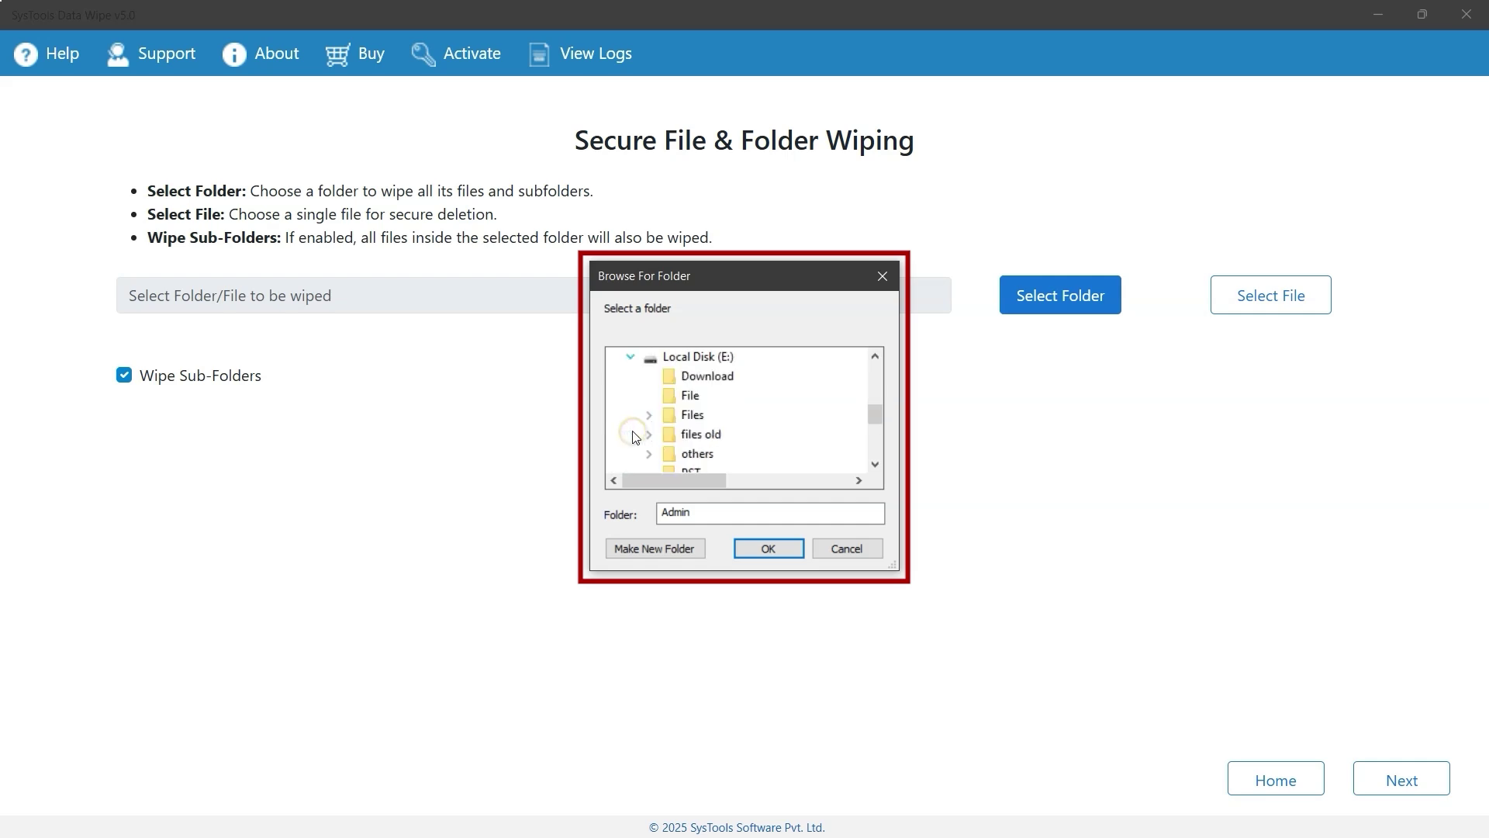
pyautogui.doubleClick(678, 421)
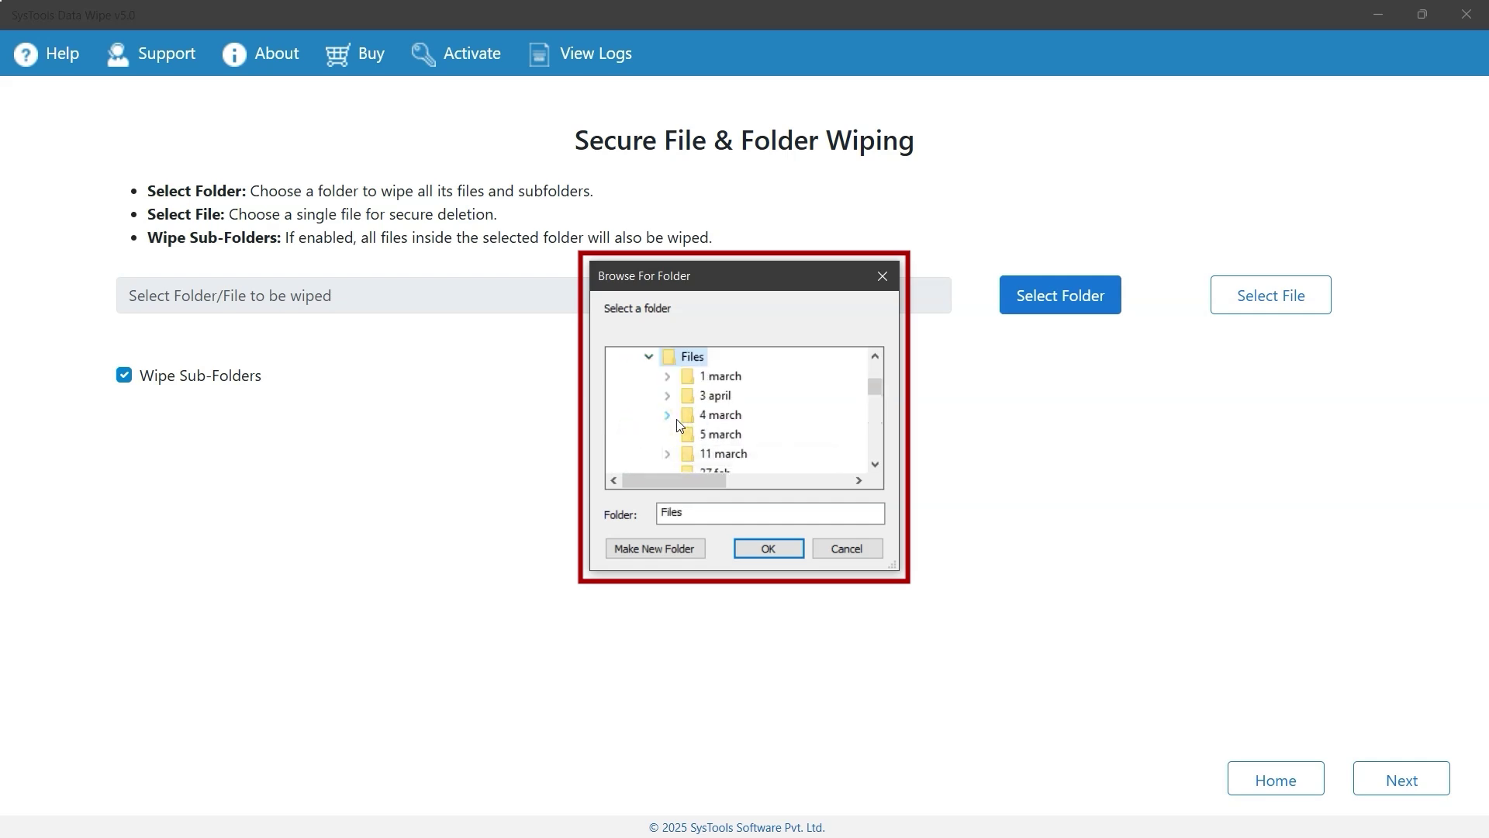
pyautogui.click(770, 551)
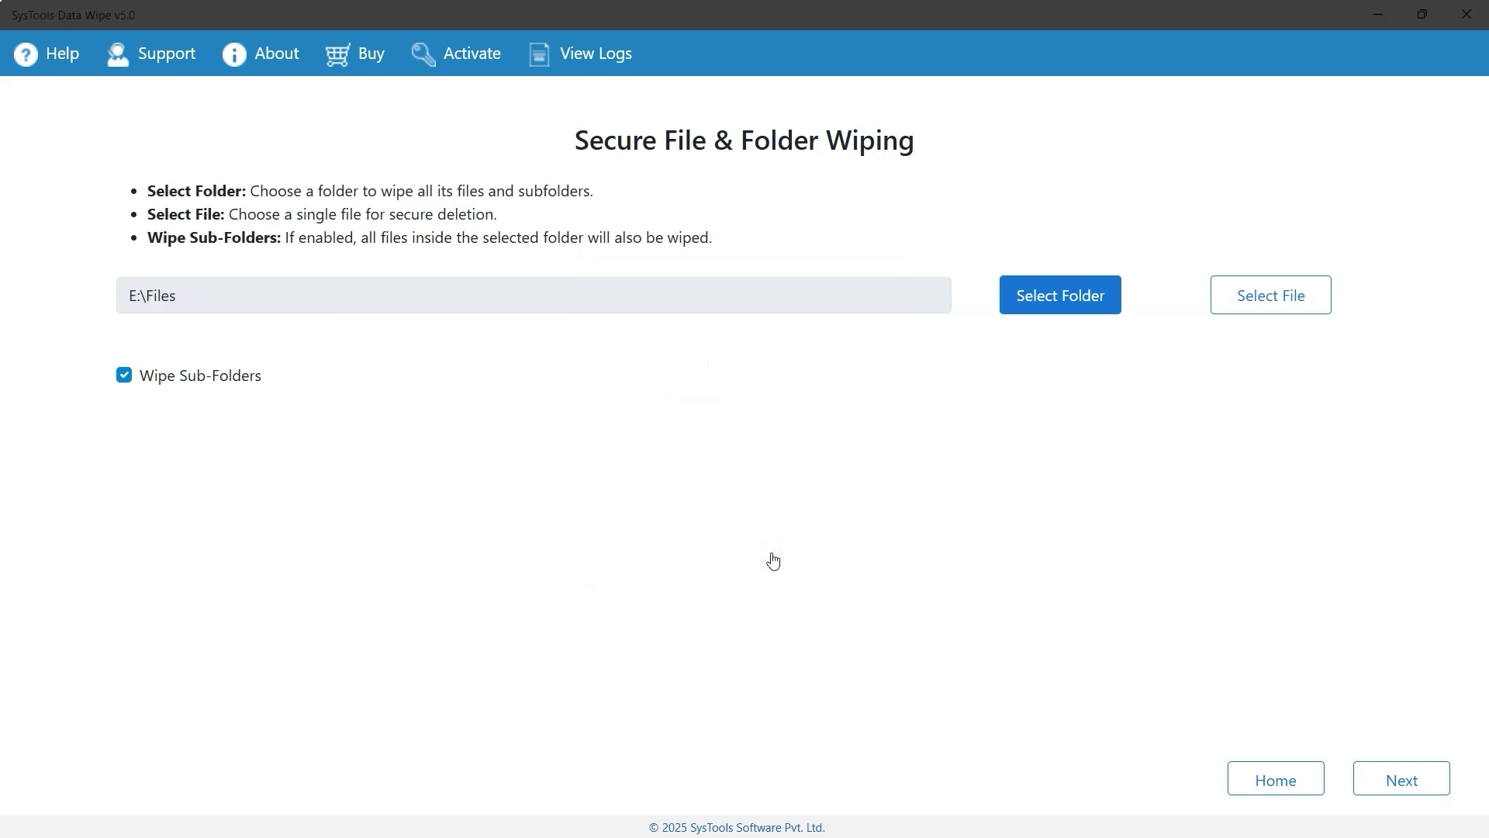
# Step: Advance to the wipe method page, keeping Zero (1 Pass) selected
pyautogui.click(1408, 771)
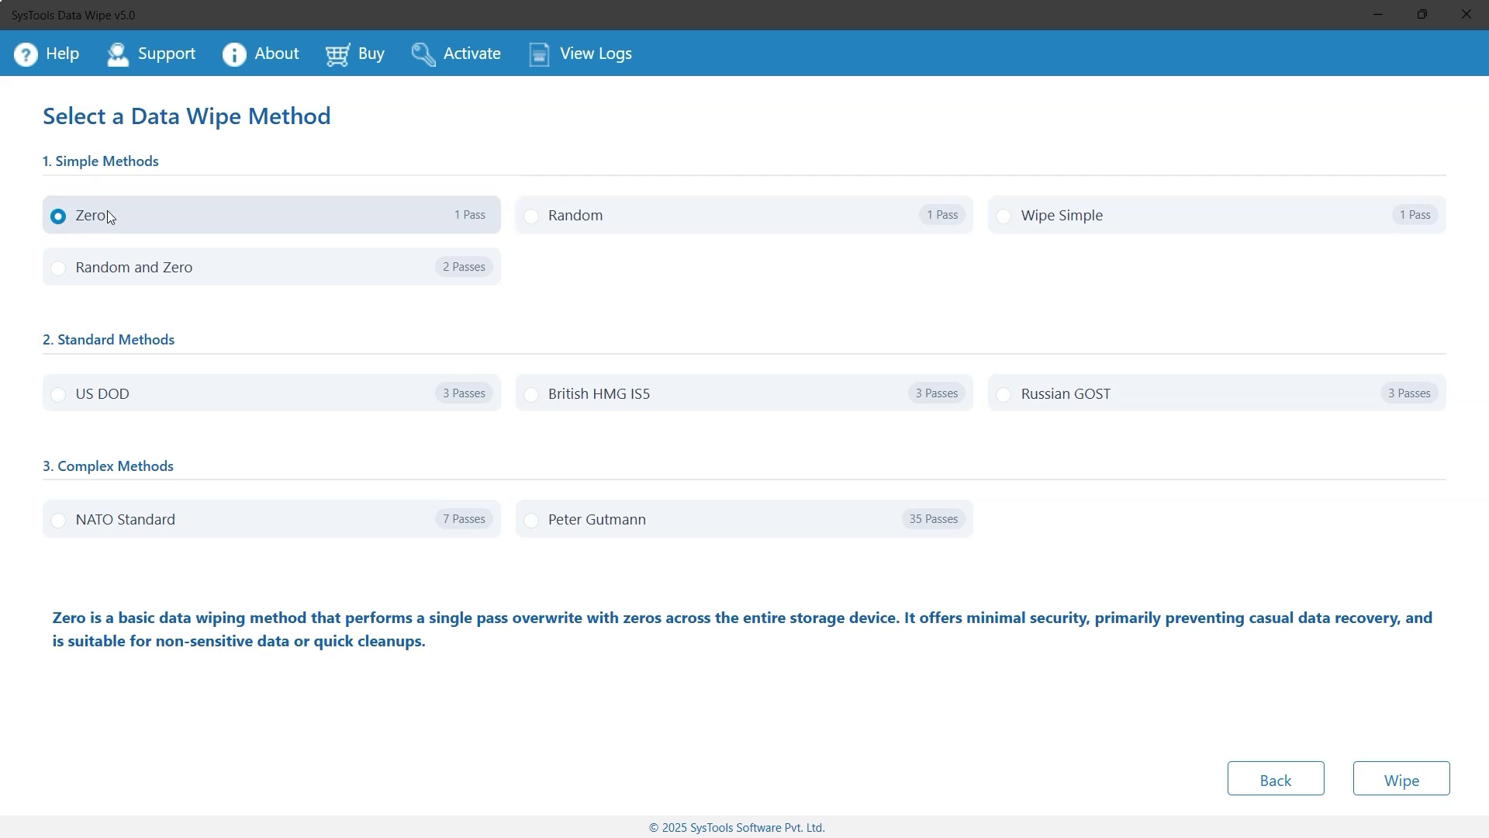
# Step: Start the Zero wipe of E:\Files and accept both permanent-wipe confirmations
pyautogui.click(1402, 779)
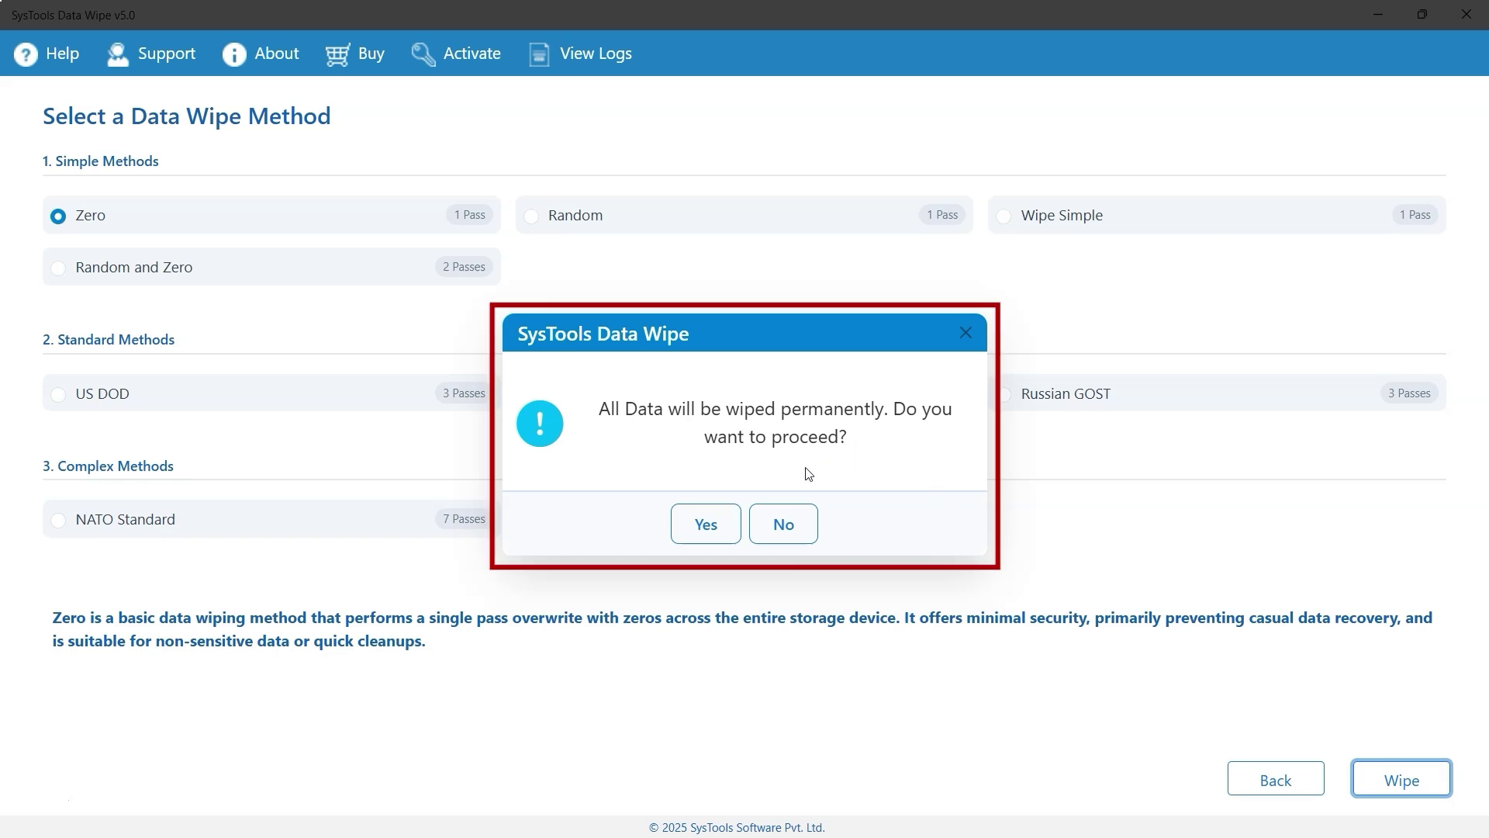
pyautogui.click(707, 517)
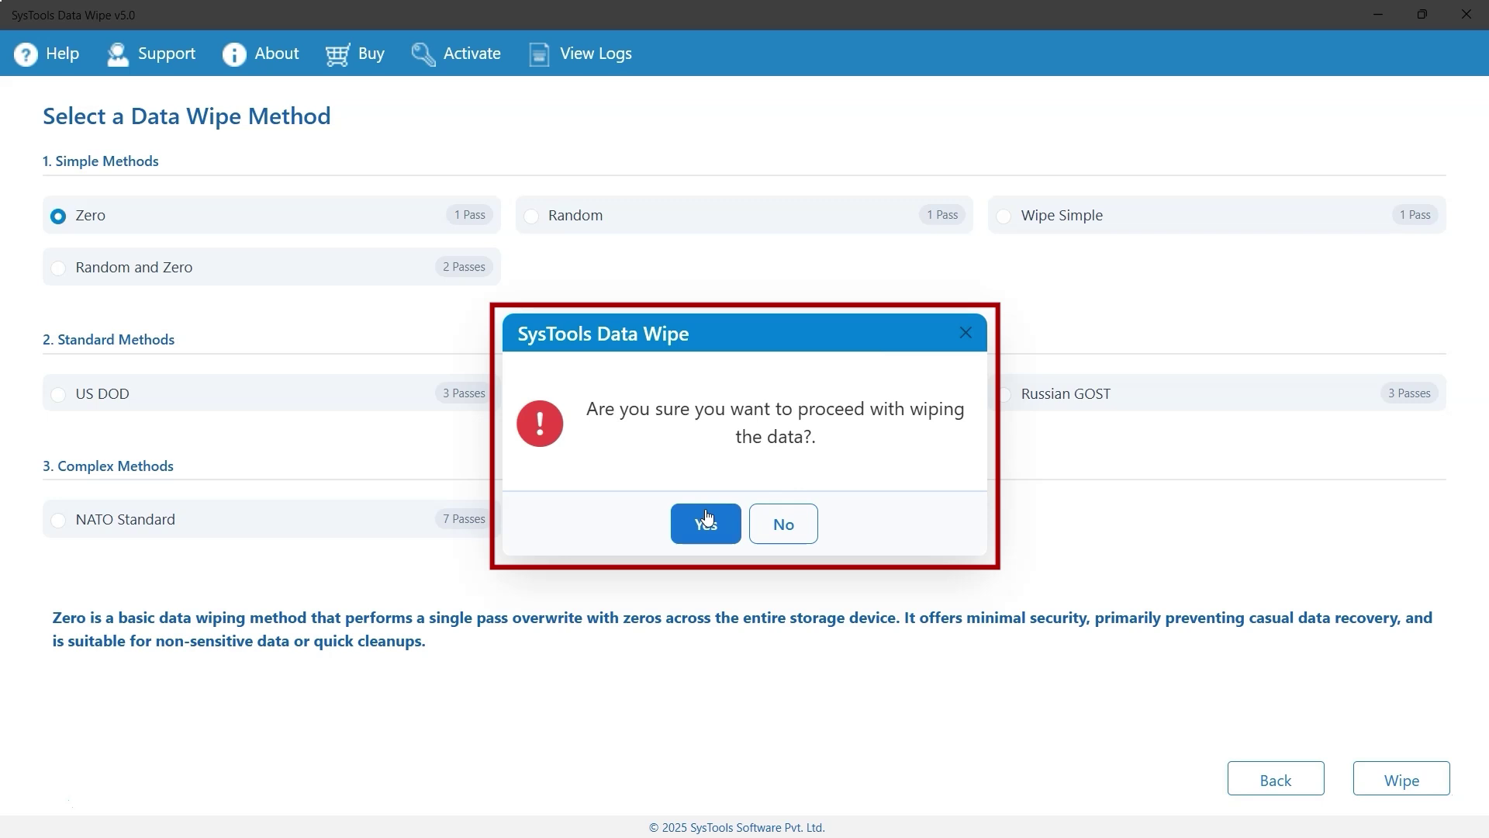
pyautogui.click(706, 520)
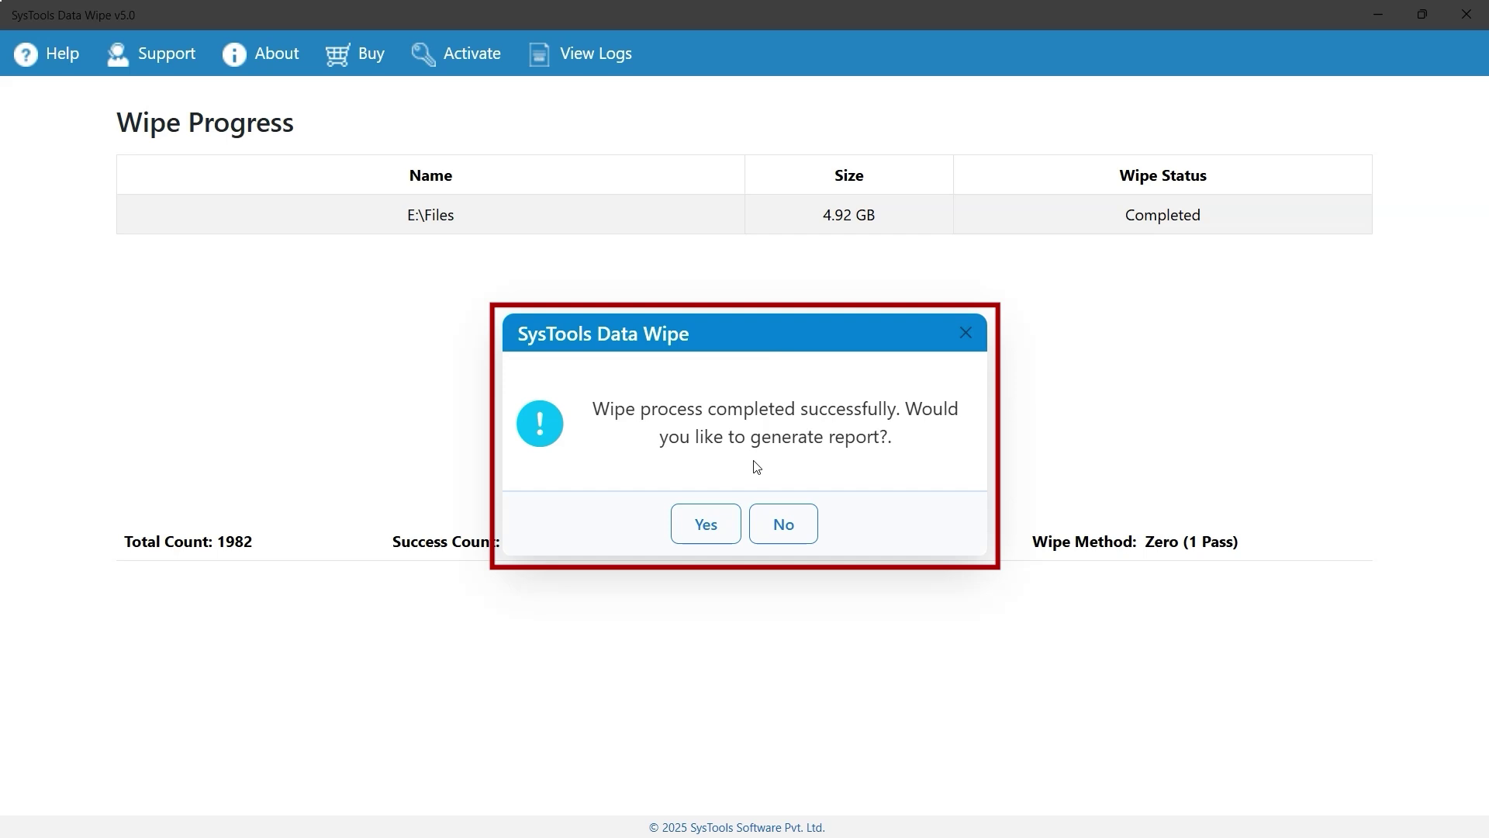
# Step: Generate the wipe report showing 1982 of 1982 items wiped and save it
pyautogui.click(713, 518)
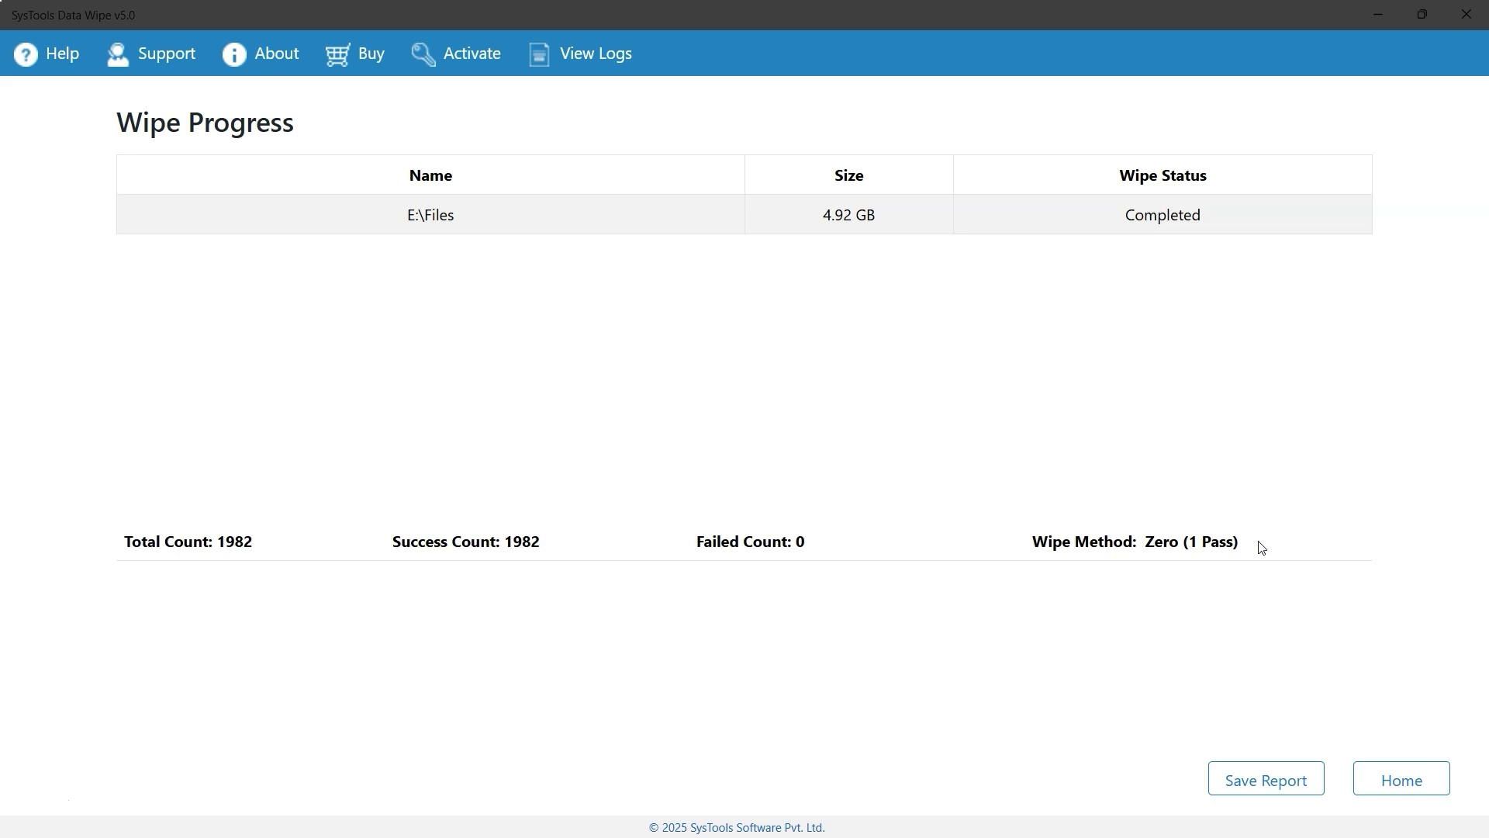
pyautogui.click(1257, 783)
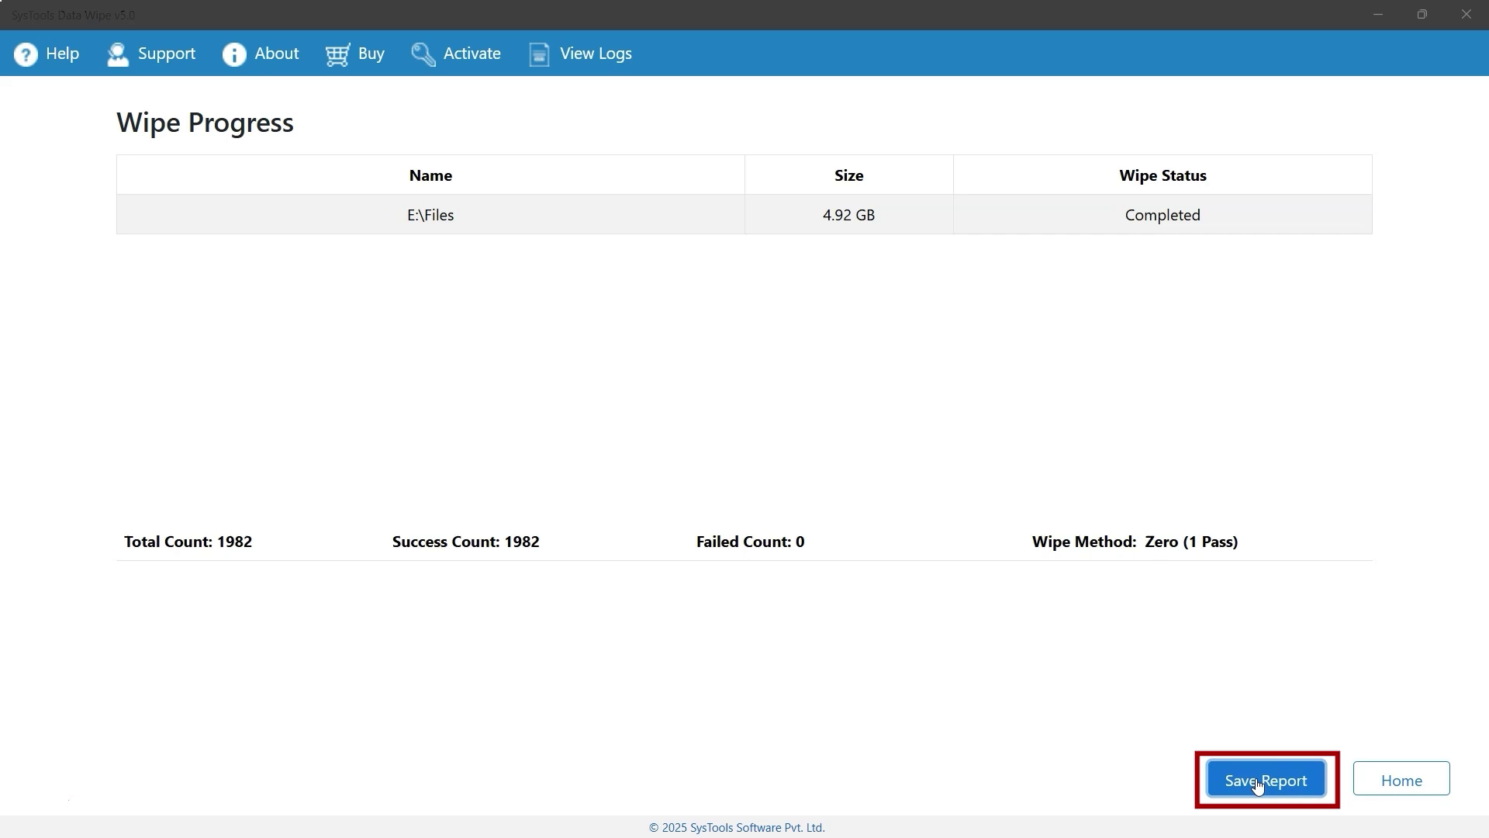